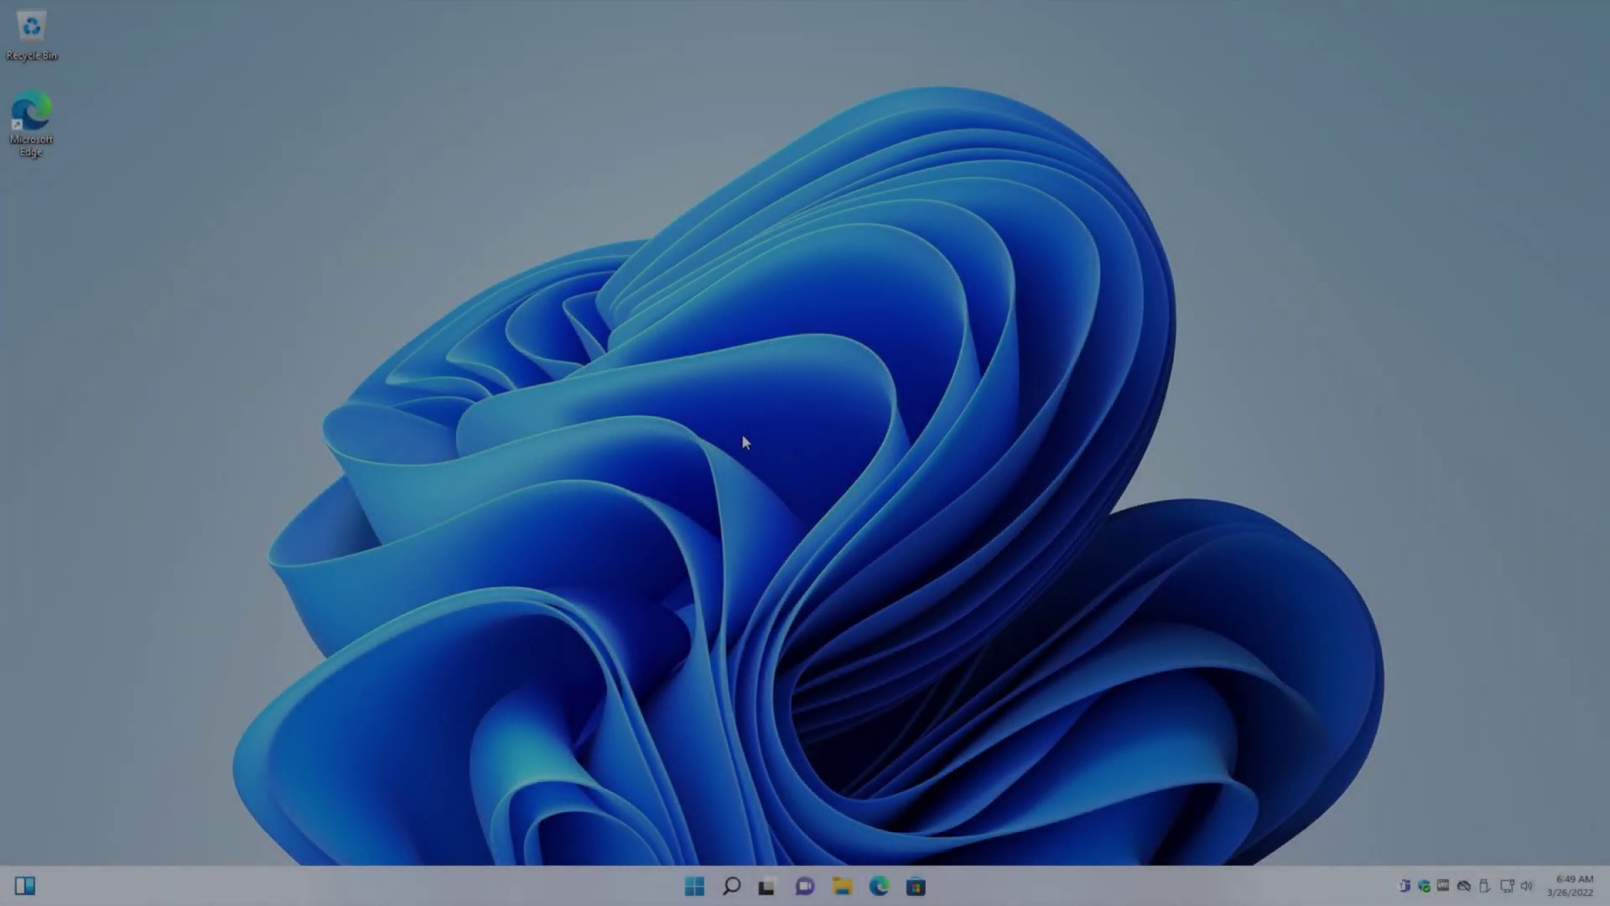
# Step: Turn off Real-time protection in Windows Security's Virus & threat protection settings, then start a new Edge tab
pyautogui.press('super')
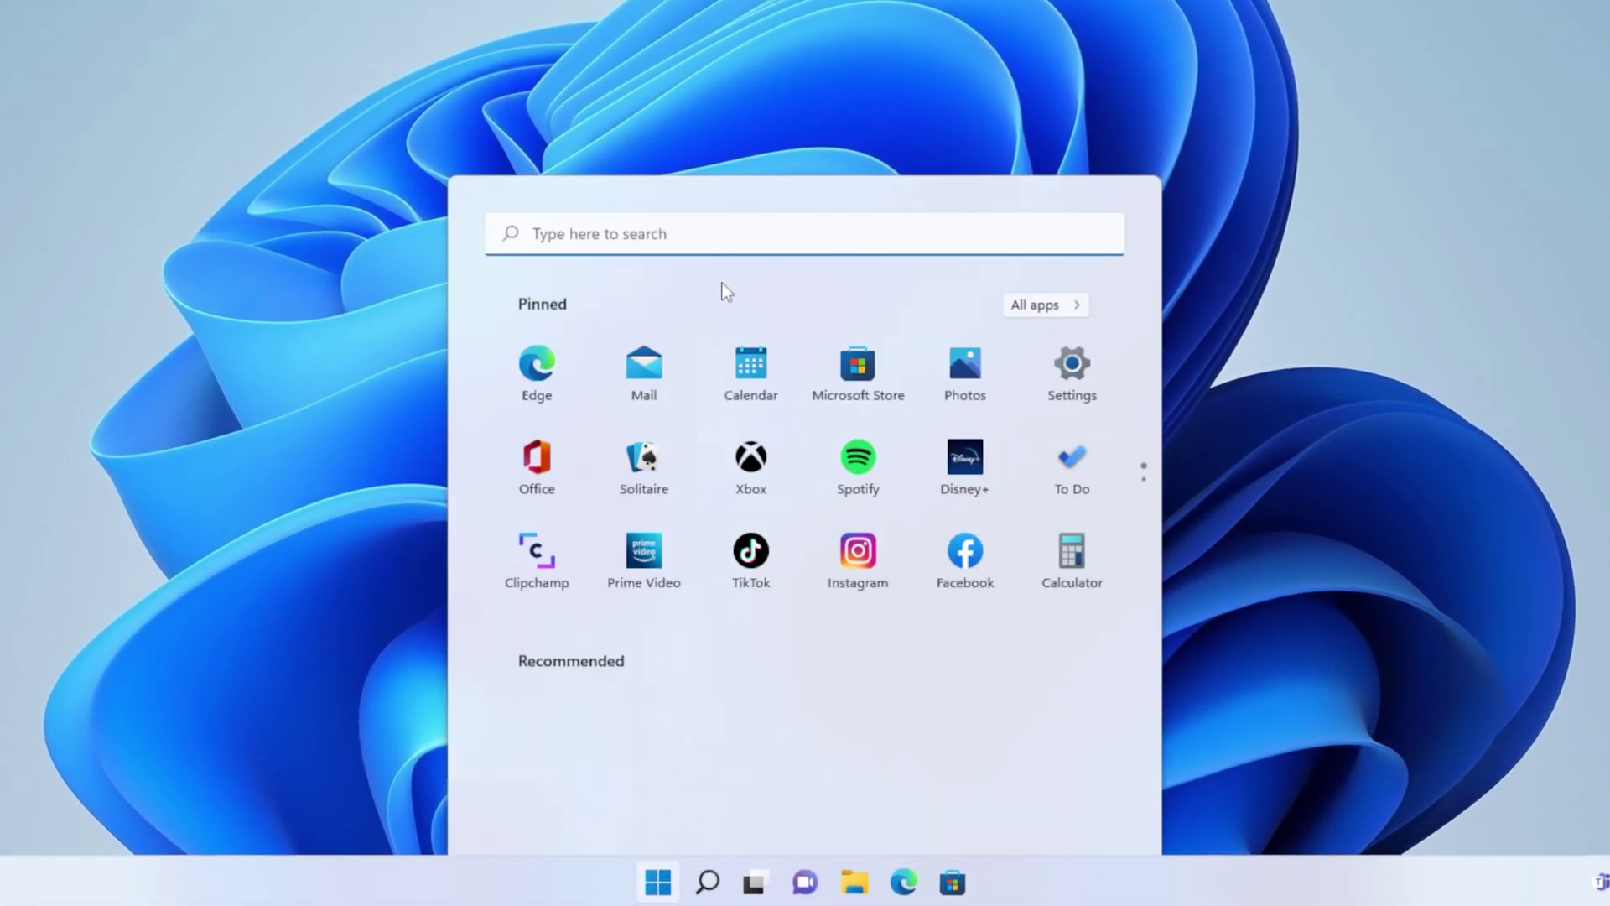
pyautogui.write('security')
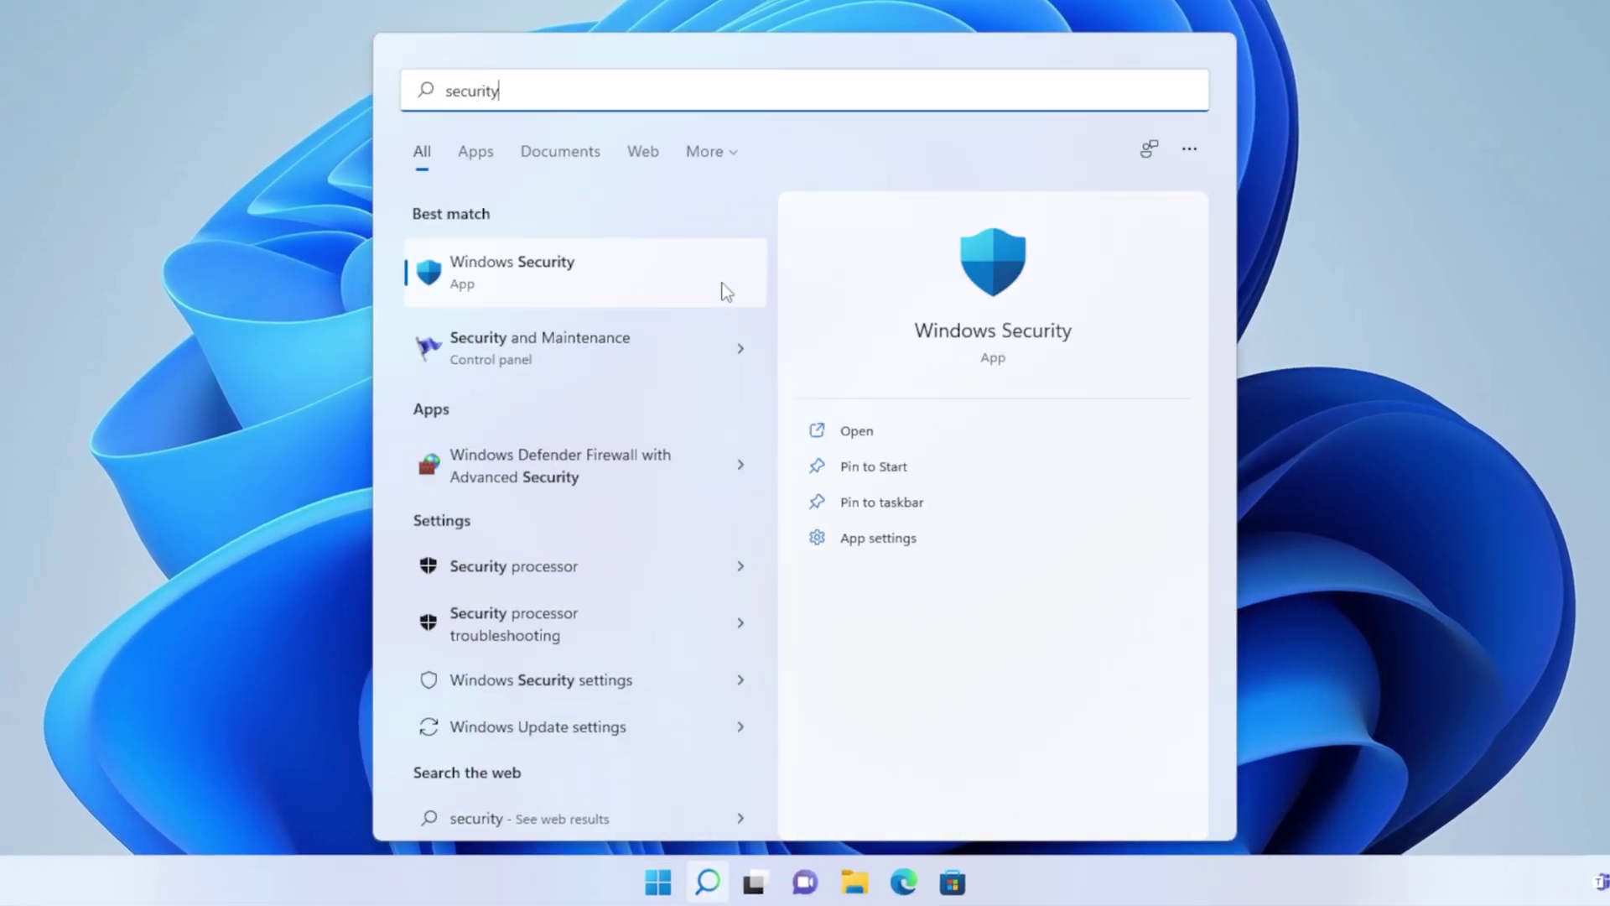
pyautogui.click(726, 289)
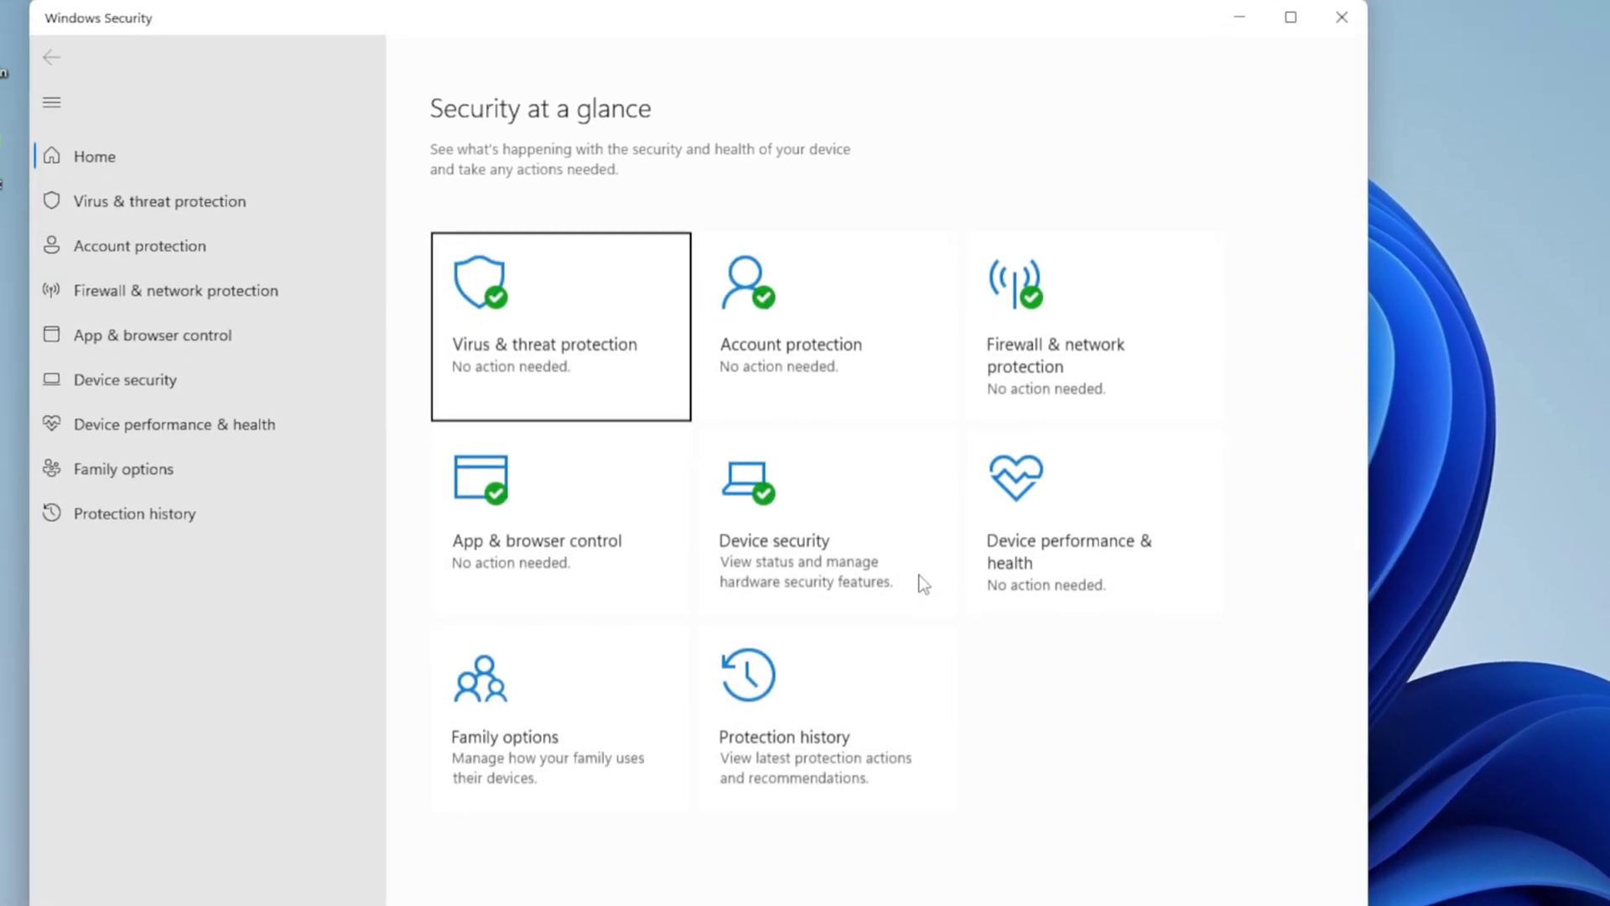
pyautogui.click(570, 312)
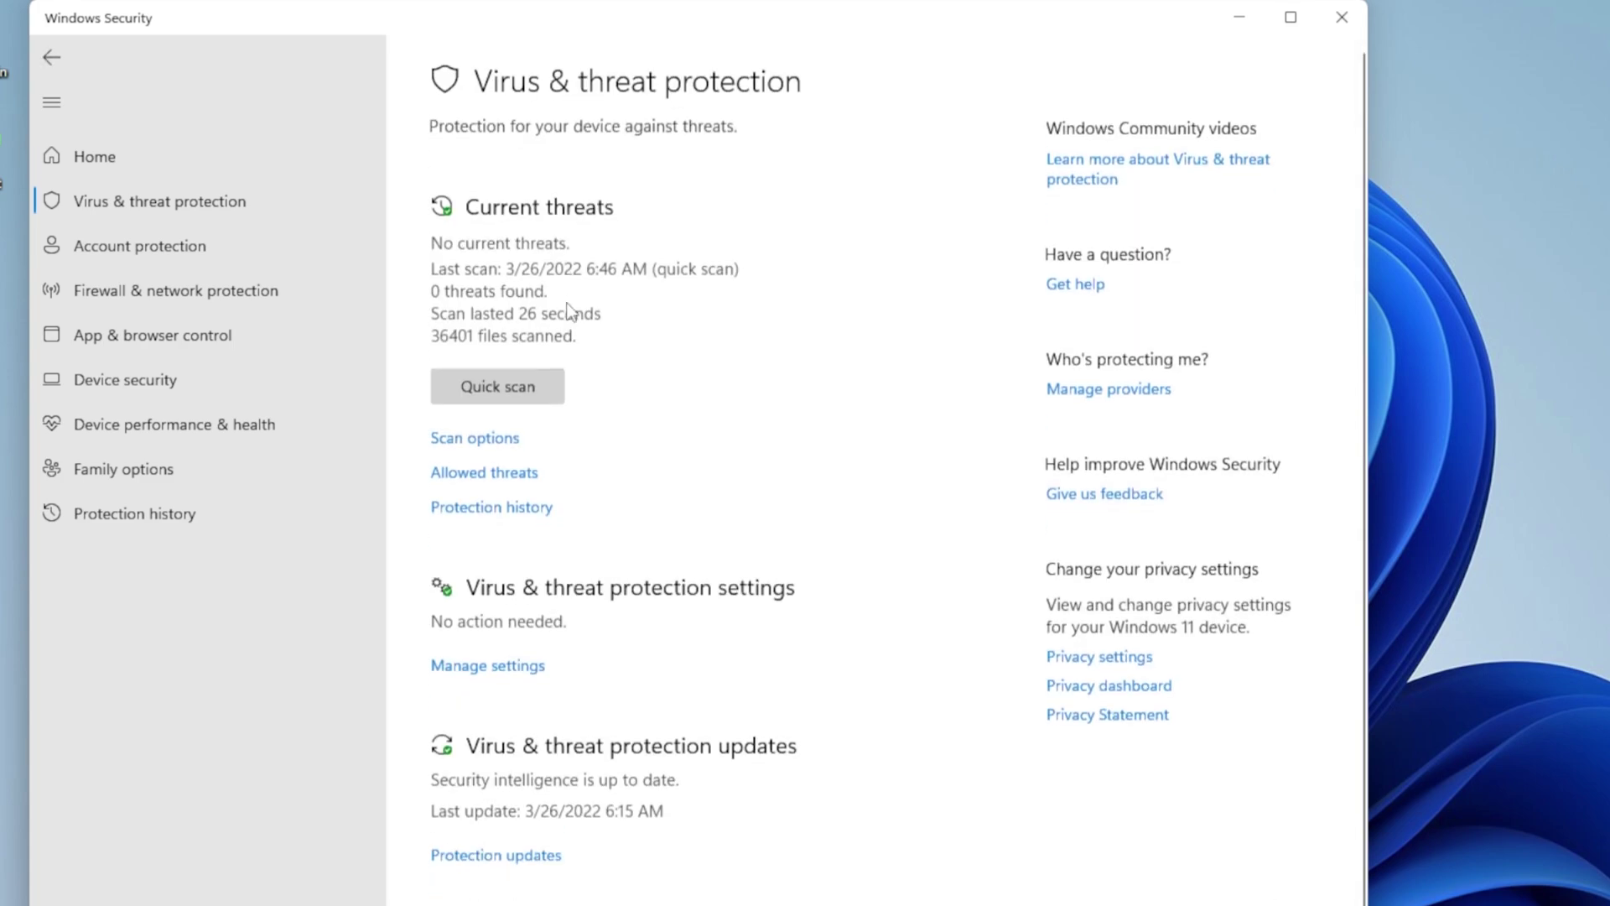
pyautogui.click(507, 666)
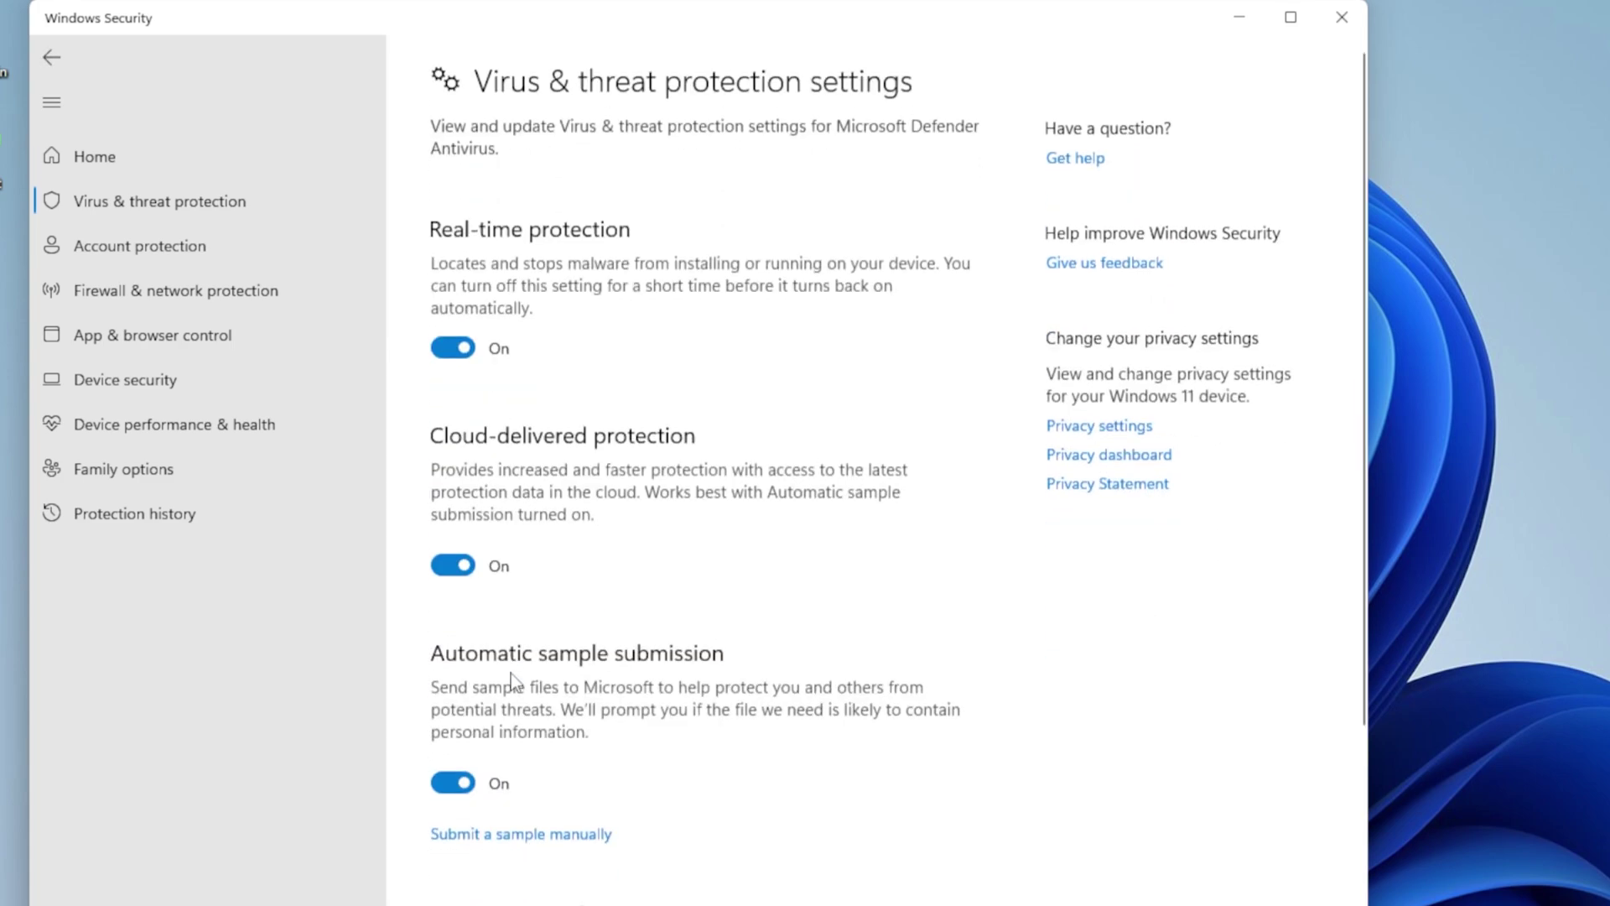
pyautogui.click(453, 348)
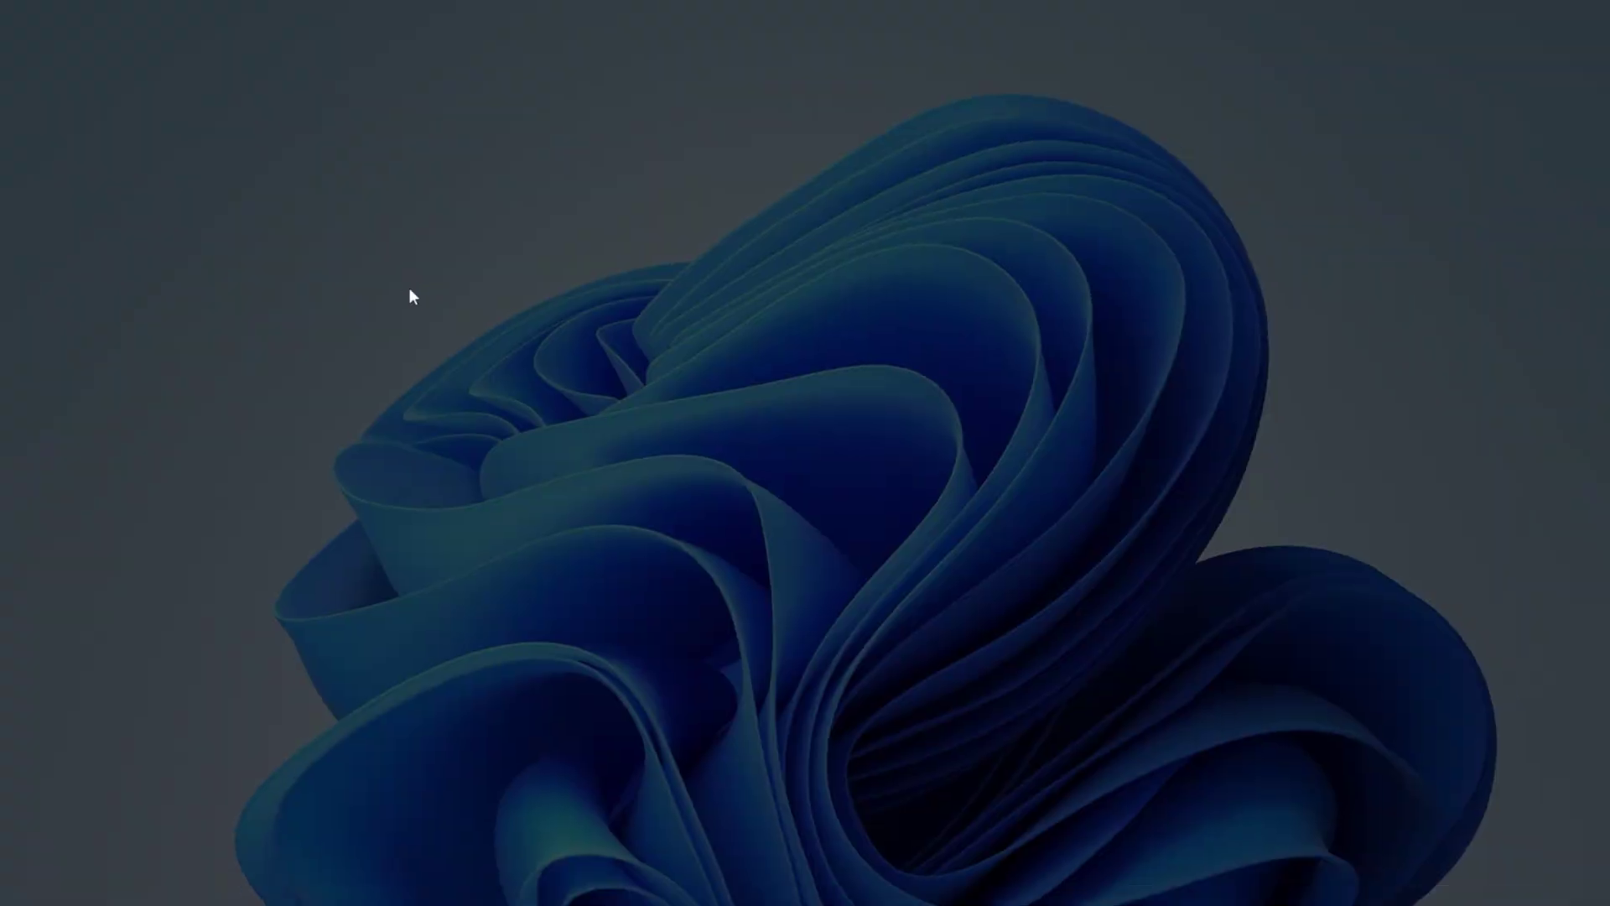
pyautogui.click(691, 572)
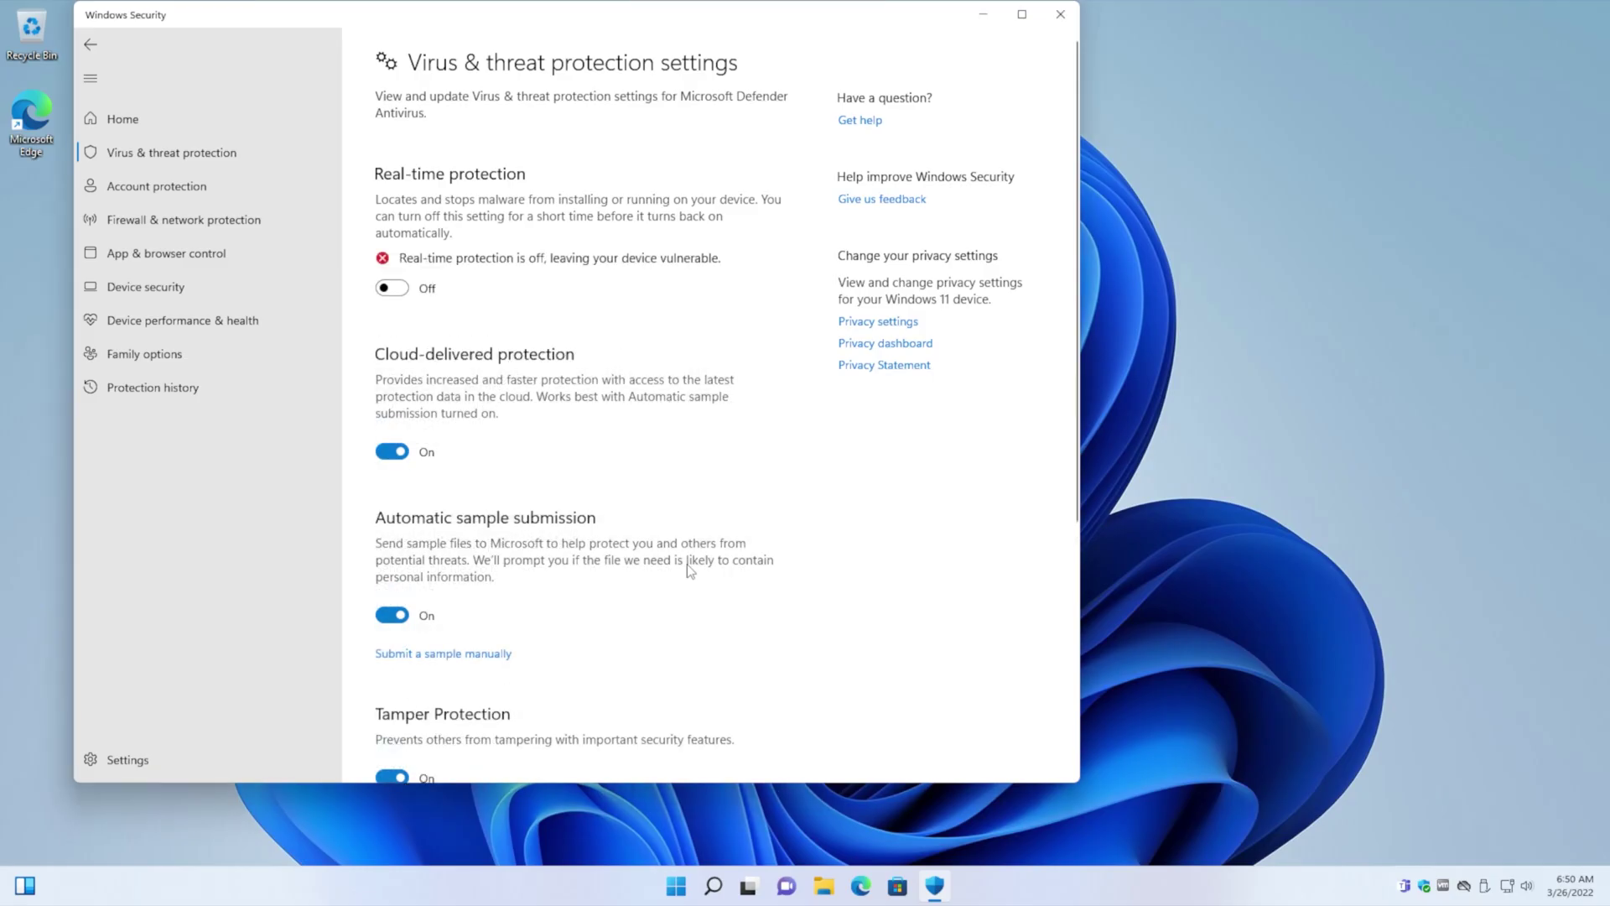
pyautogui.click(861, 886)
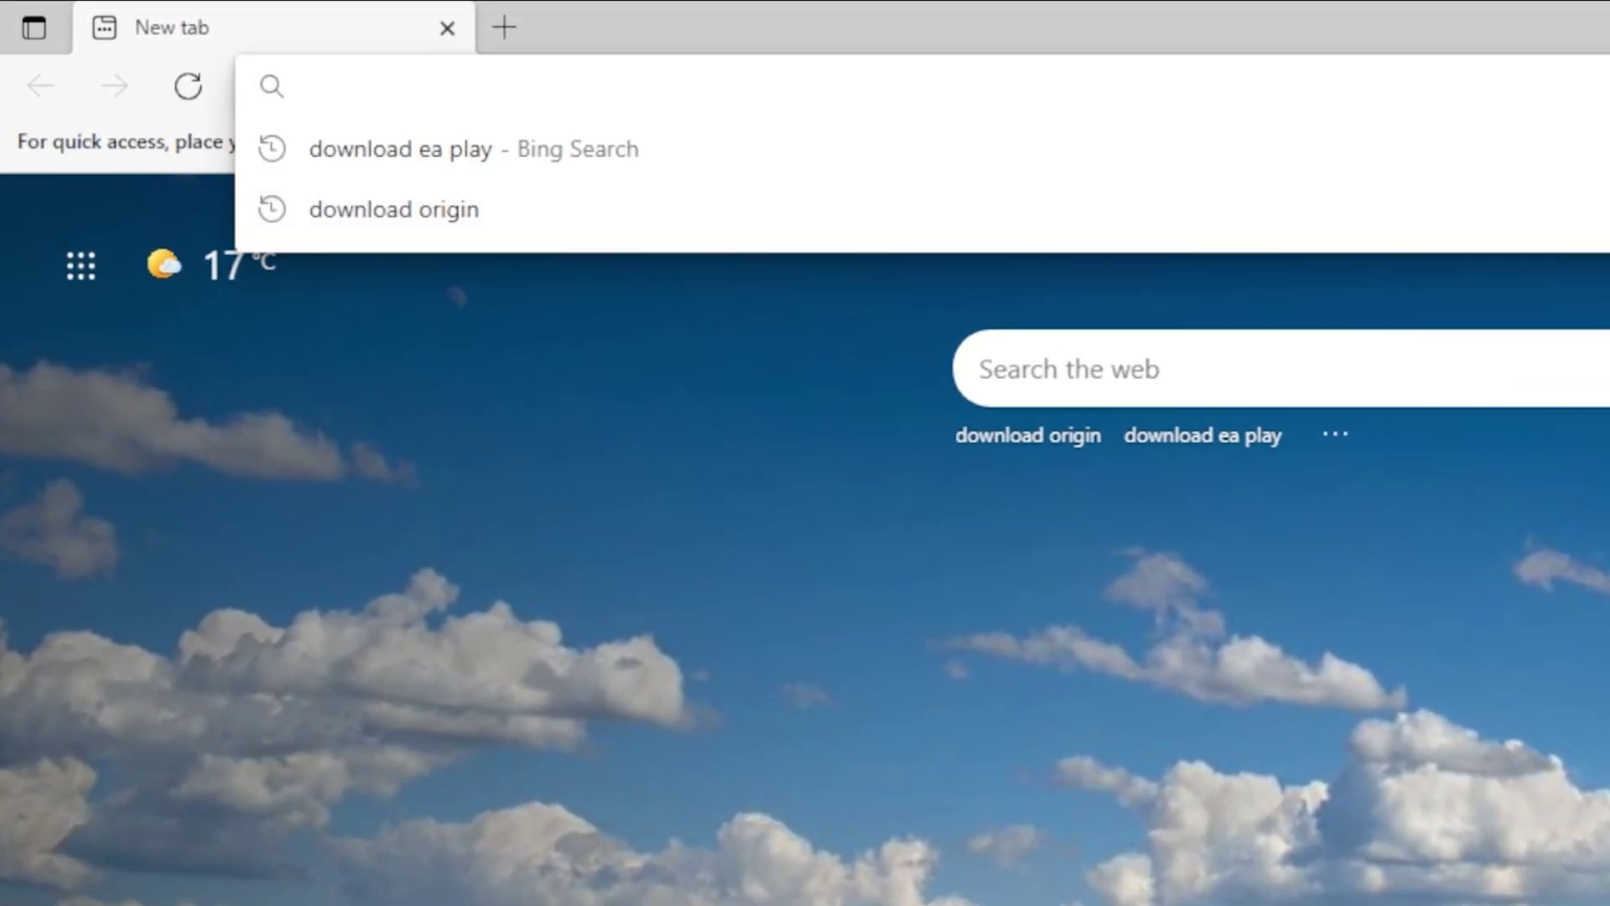
# Step: Go to legi.cc/genpatcher and start the direct GenPatcher v2.0 download from Legi.cc
pyautogui.write('legi.cc/genpat')
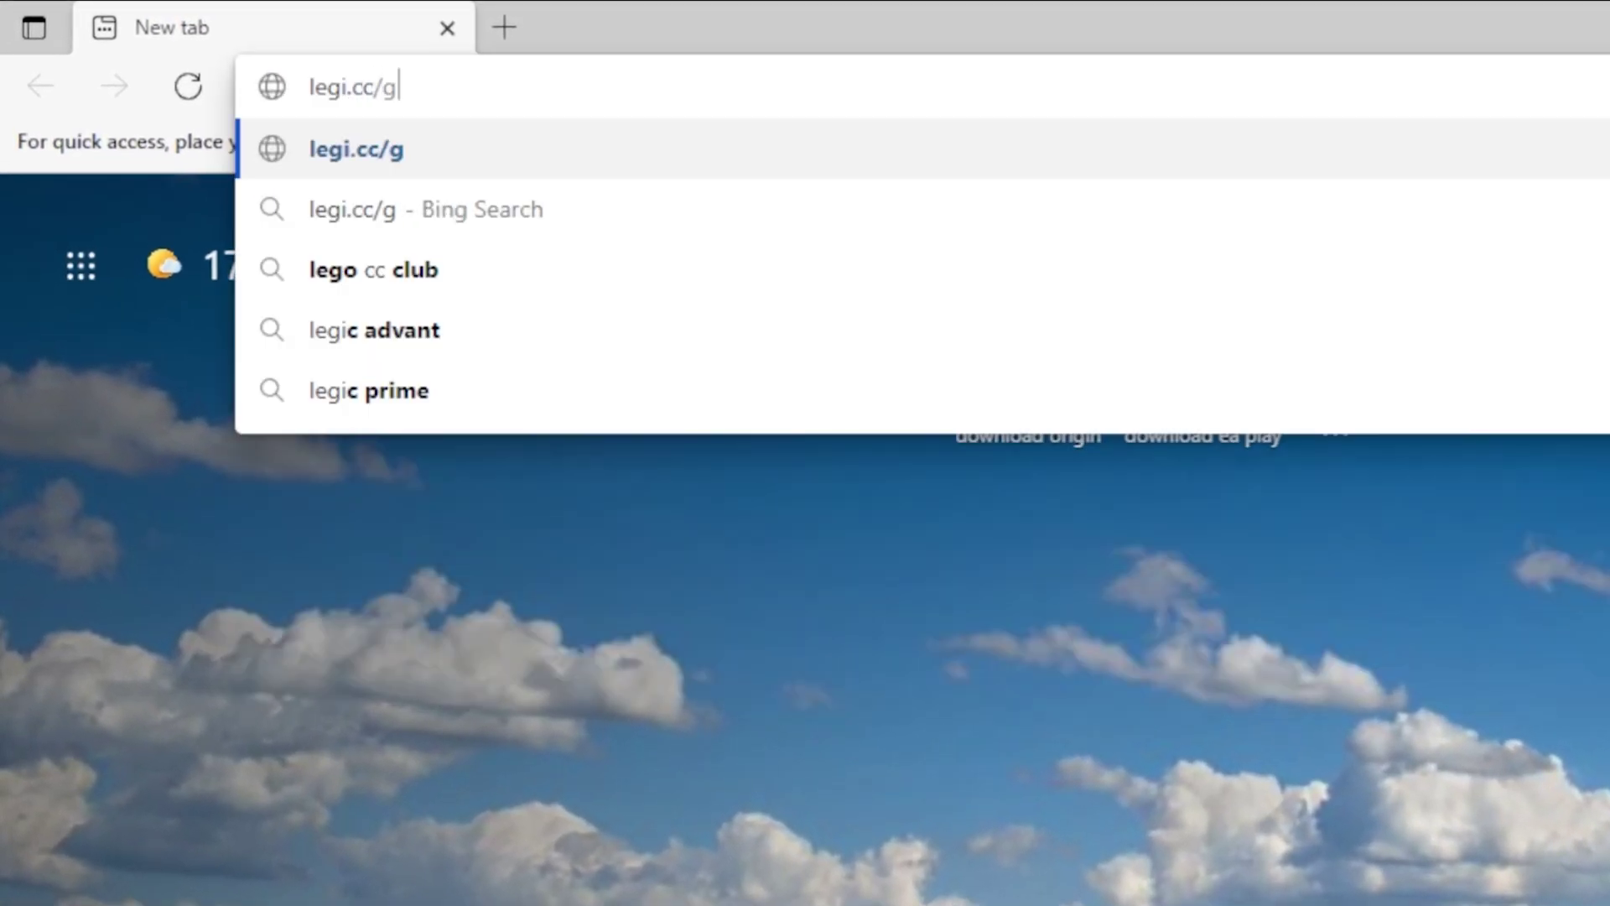
pyautogui.write('cher')
pyautogui.press('Return')
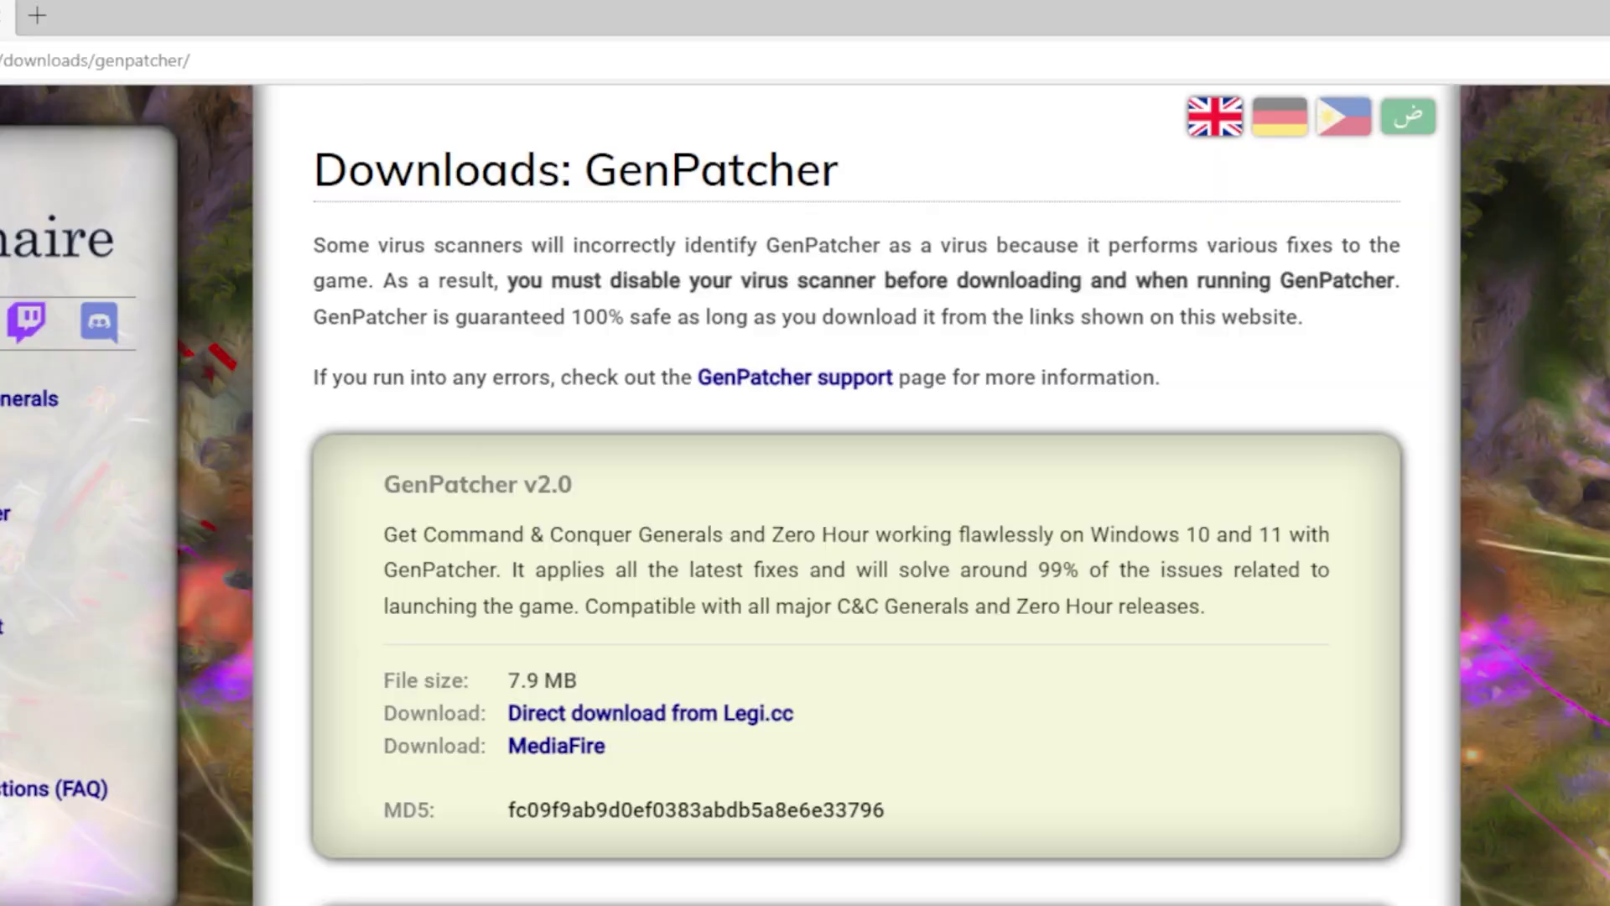
pyautogui.click(664, 714)
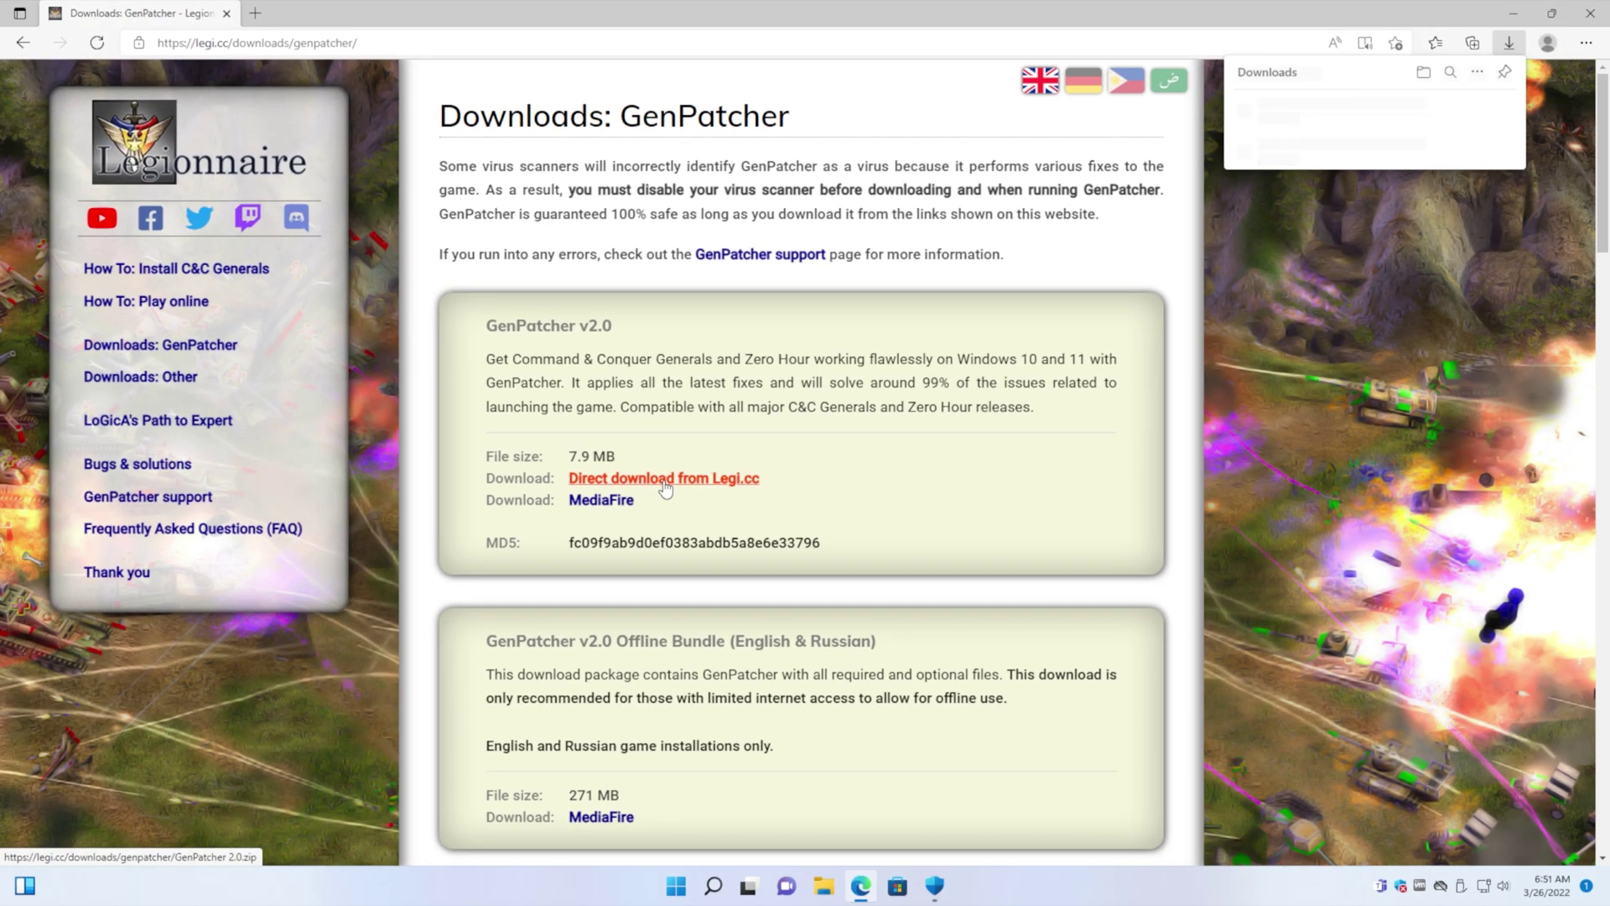
# Step: Extract GenPatcher and Readme from GenPatcher 2.0.zip onto the desktop, close the zip, and launch GenPatcher
pyautogui.click(1274, 117)
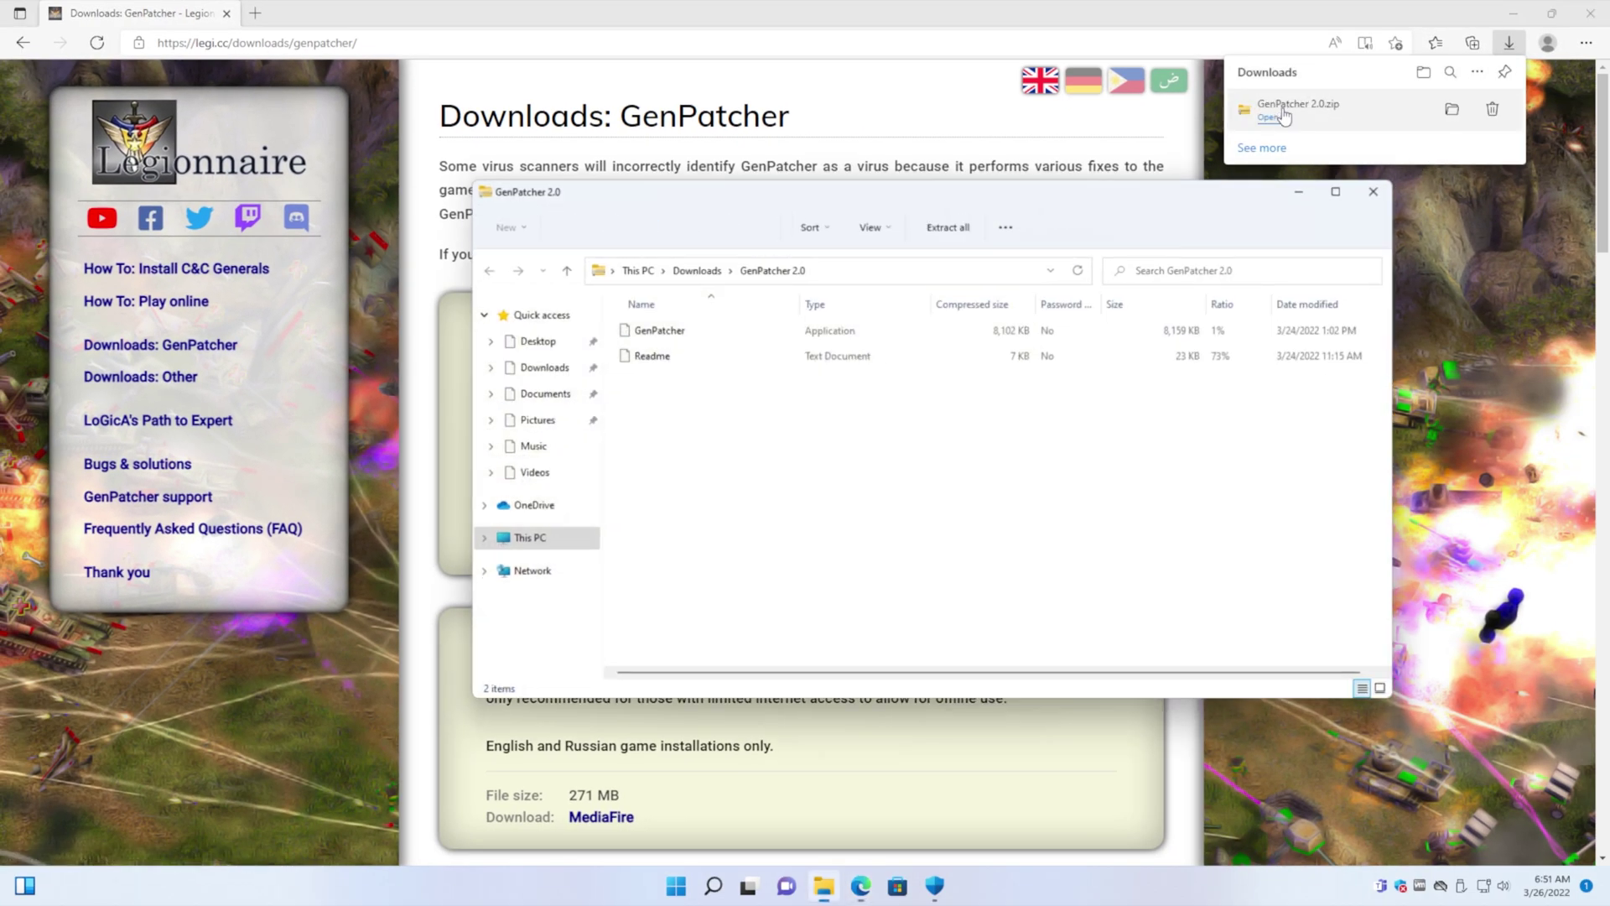
pyautogui.click(1514, 15)
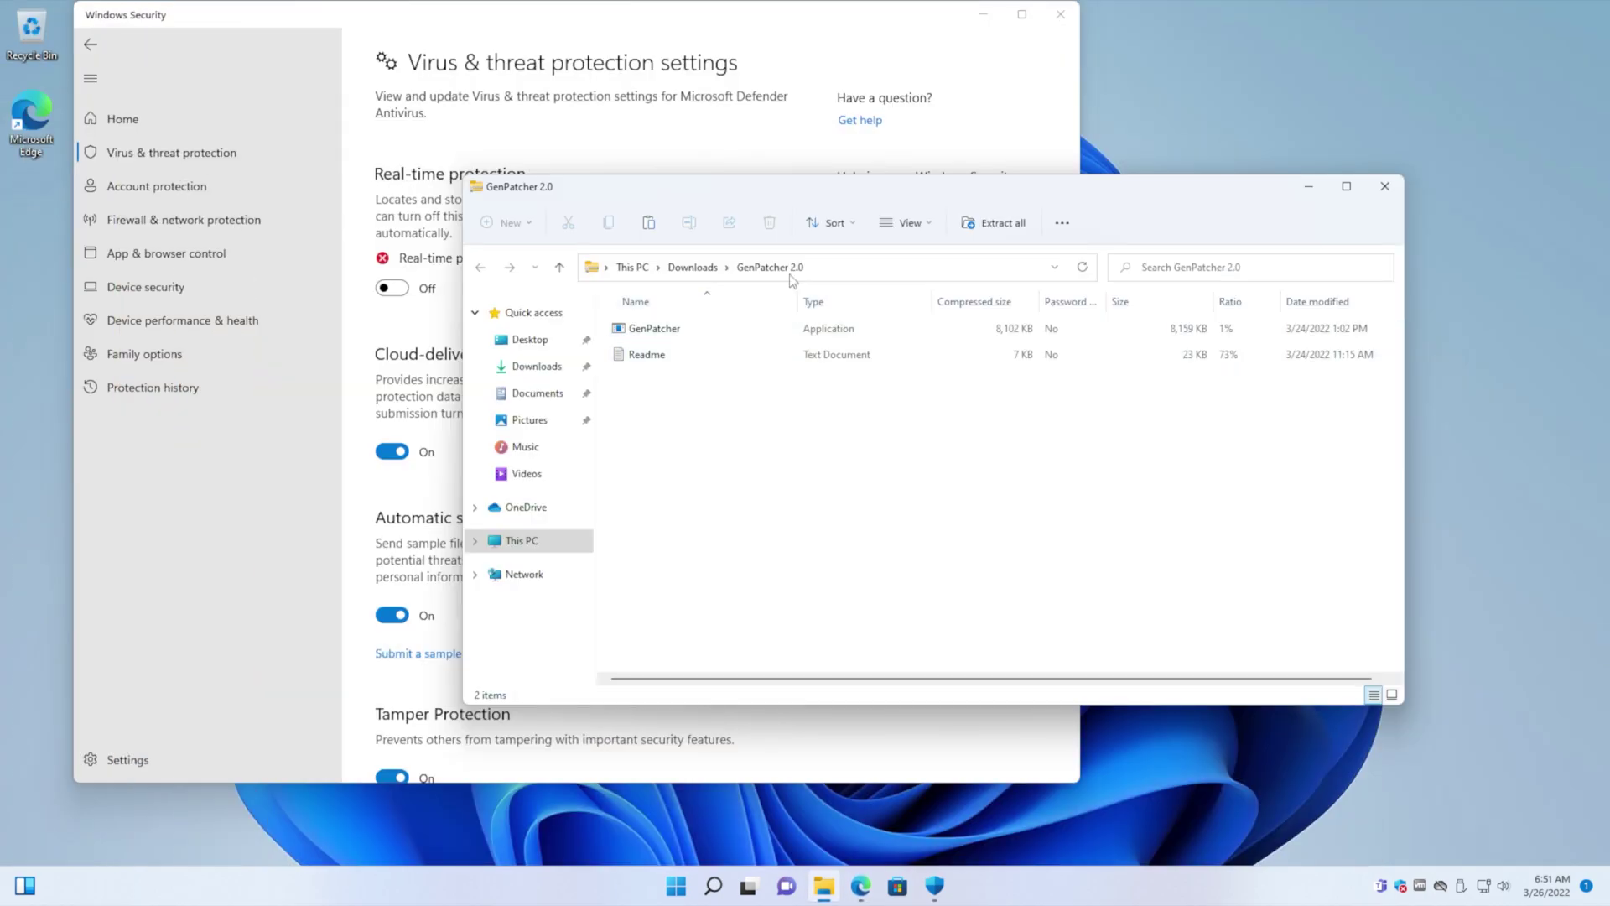
pyautogui.click(983, 21)
pyautogui.moveTo(690, 413); pyautogui.dragTo(260, 290)
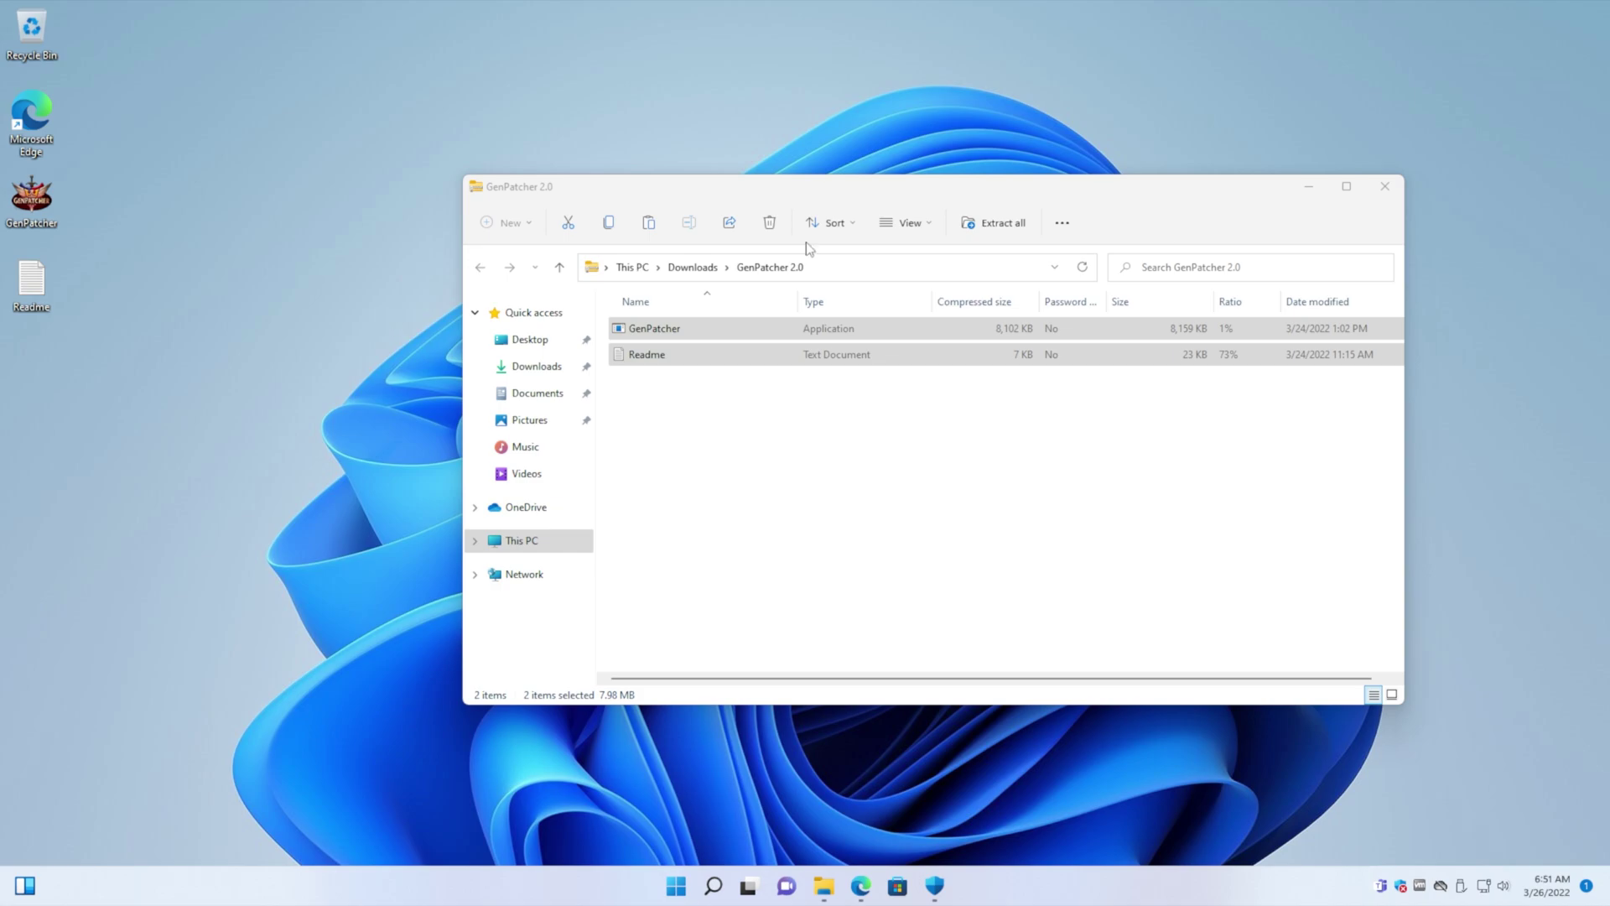
pyautogui.click(1372, 191)
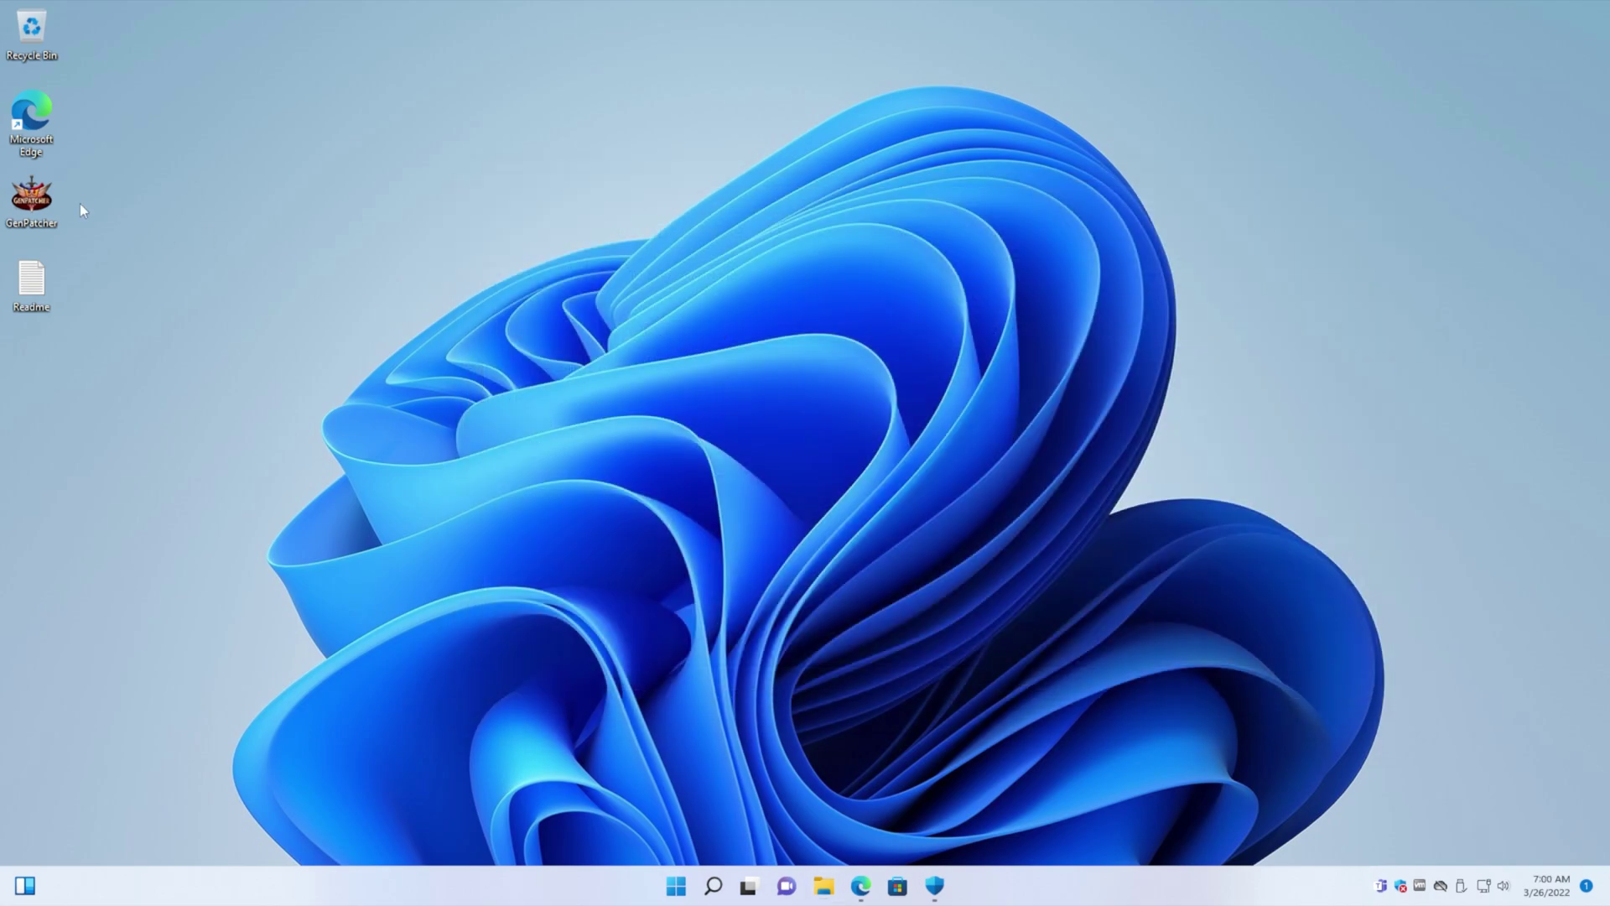
pyautogui.doubleClick(42, 198)
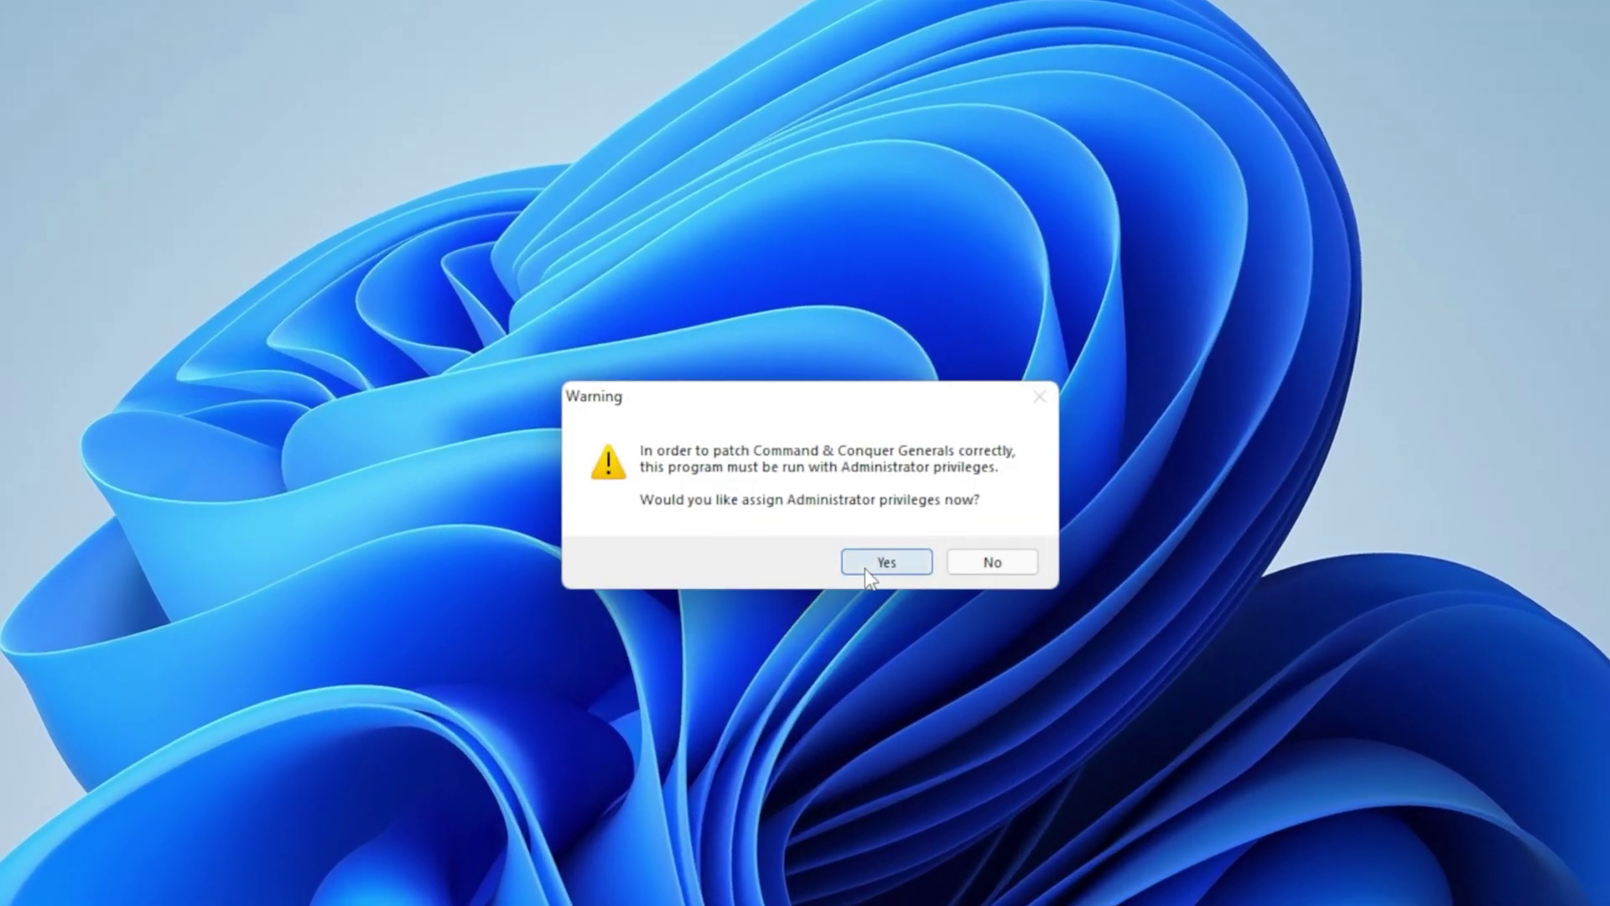
# Step: Grant GenPatcher administrator privileges, switch its language to Deutsch, then back to English
pyautogui.click(863, 565)
pyautogui.click(736, 685)
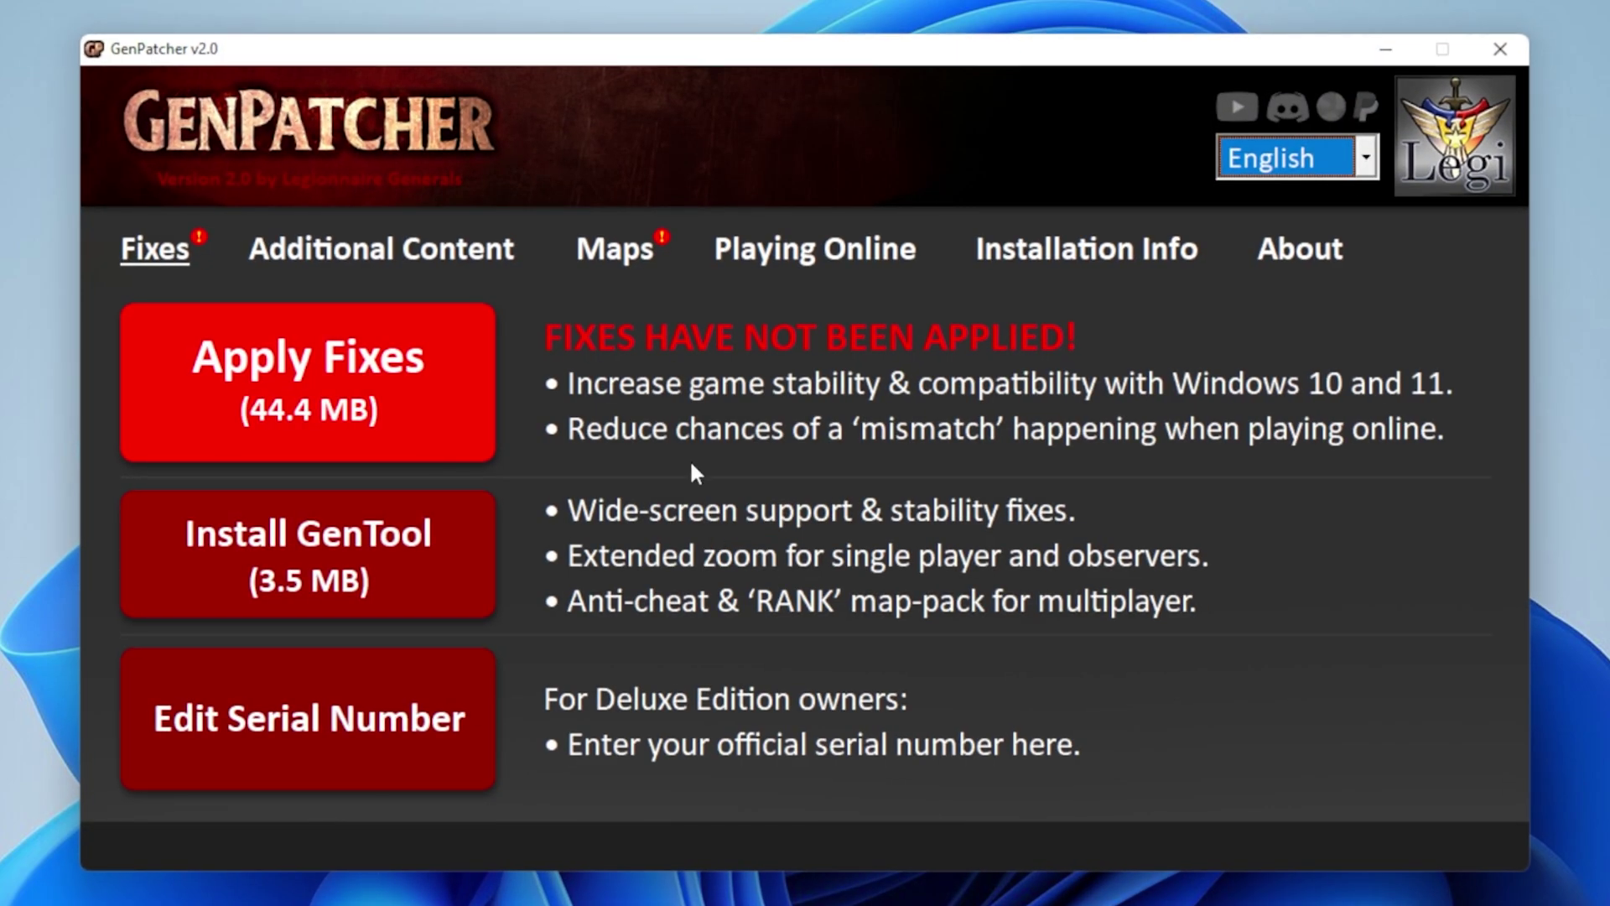
pyautogui.click(1243, 151)
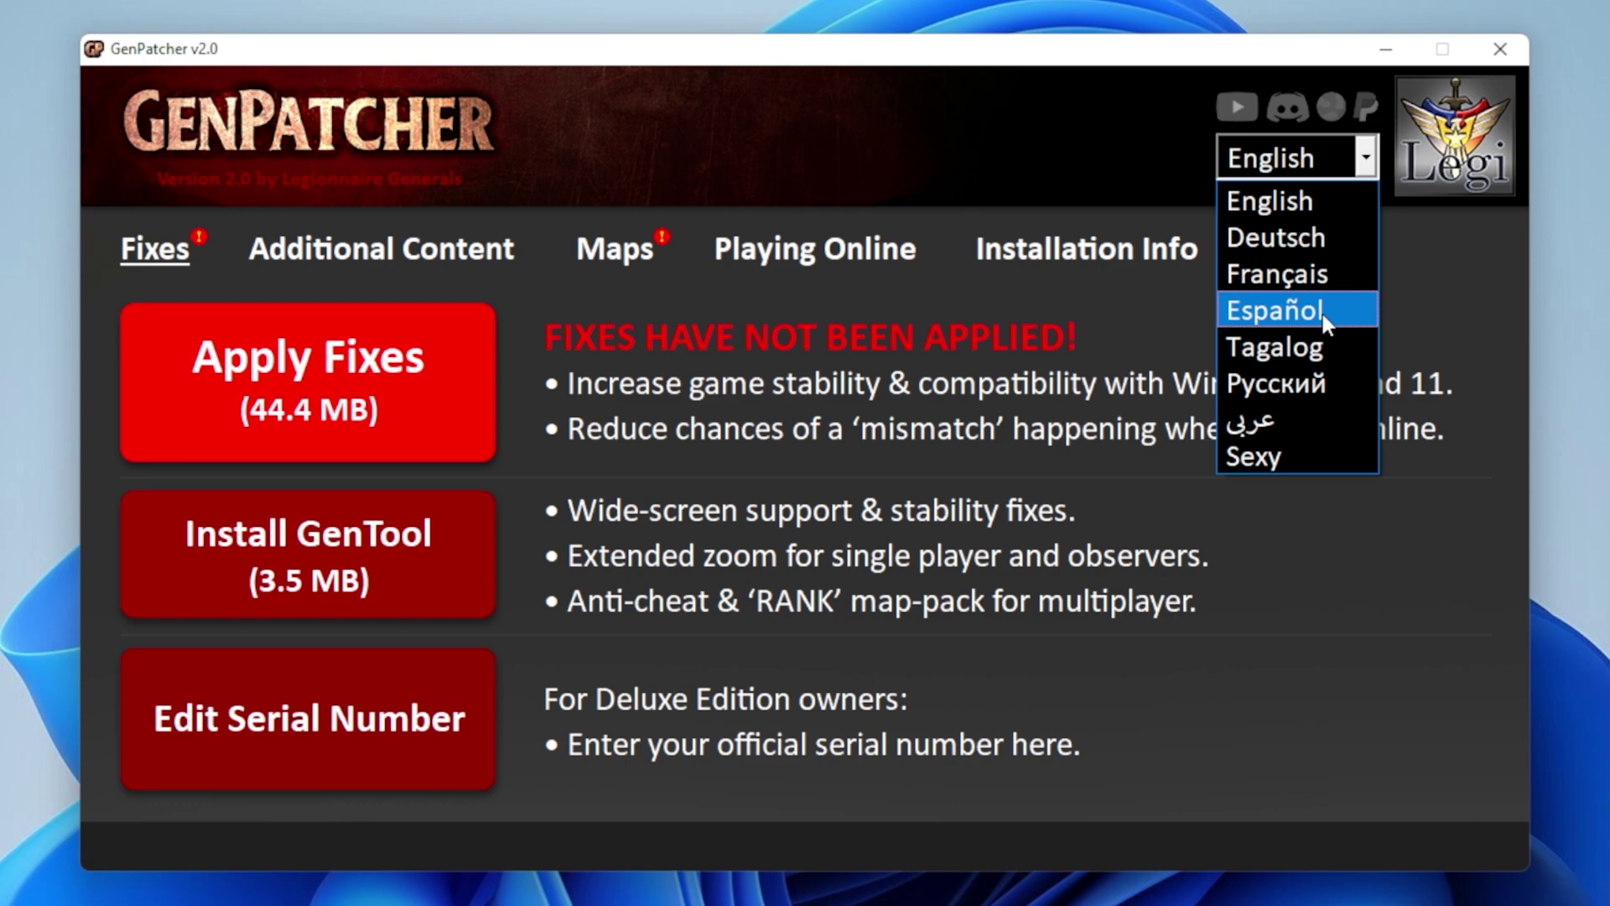
pyautogui.click(1300, 241)
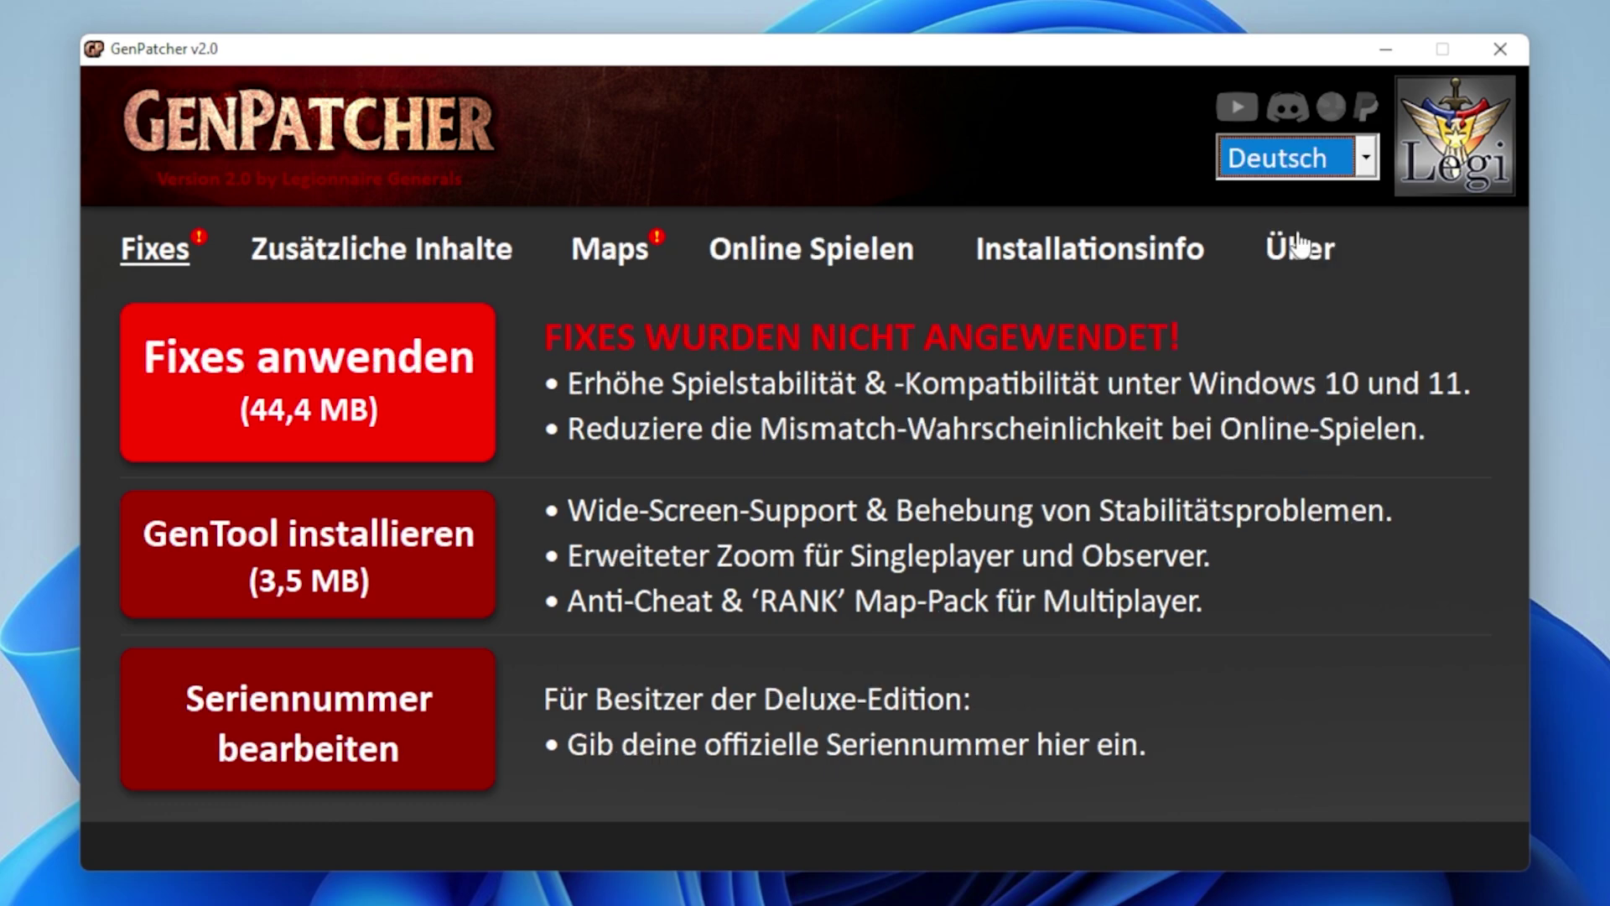
pyautogui.click(1260, 170)
pyautogui.click(1280, 203)
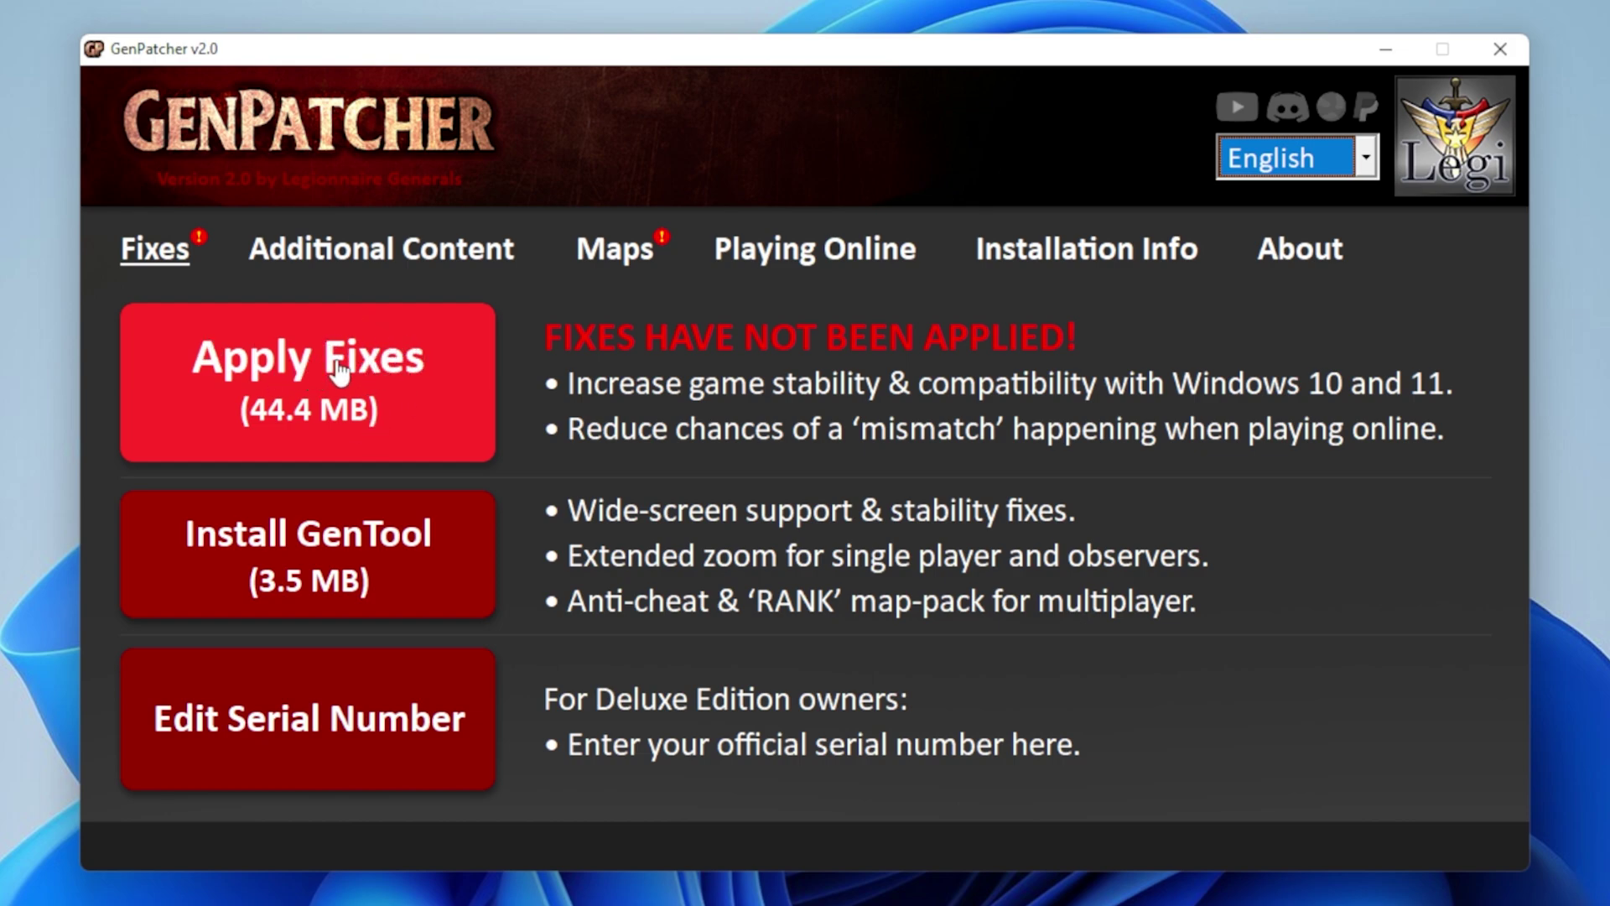
# Step: Apply all GenPatcher fixes, including the Zero Hour 1.04 patch, and accept the GenTool installation
pyautogui.click(378, 395)
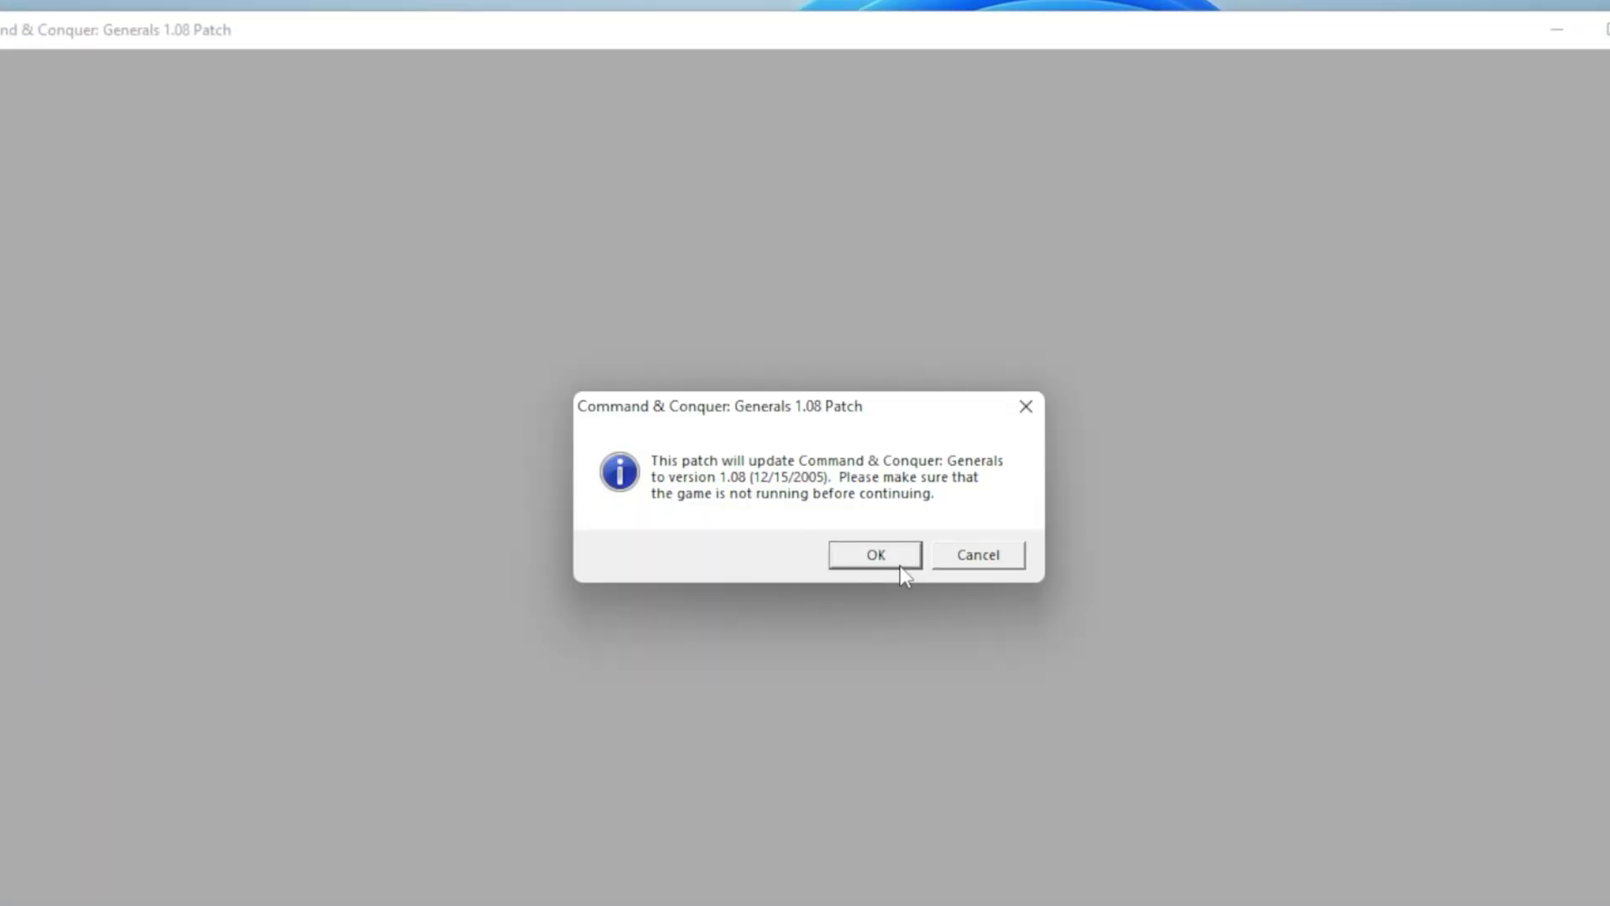
pyautogui.click(900, 567)
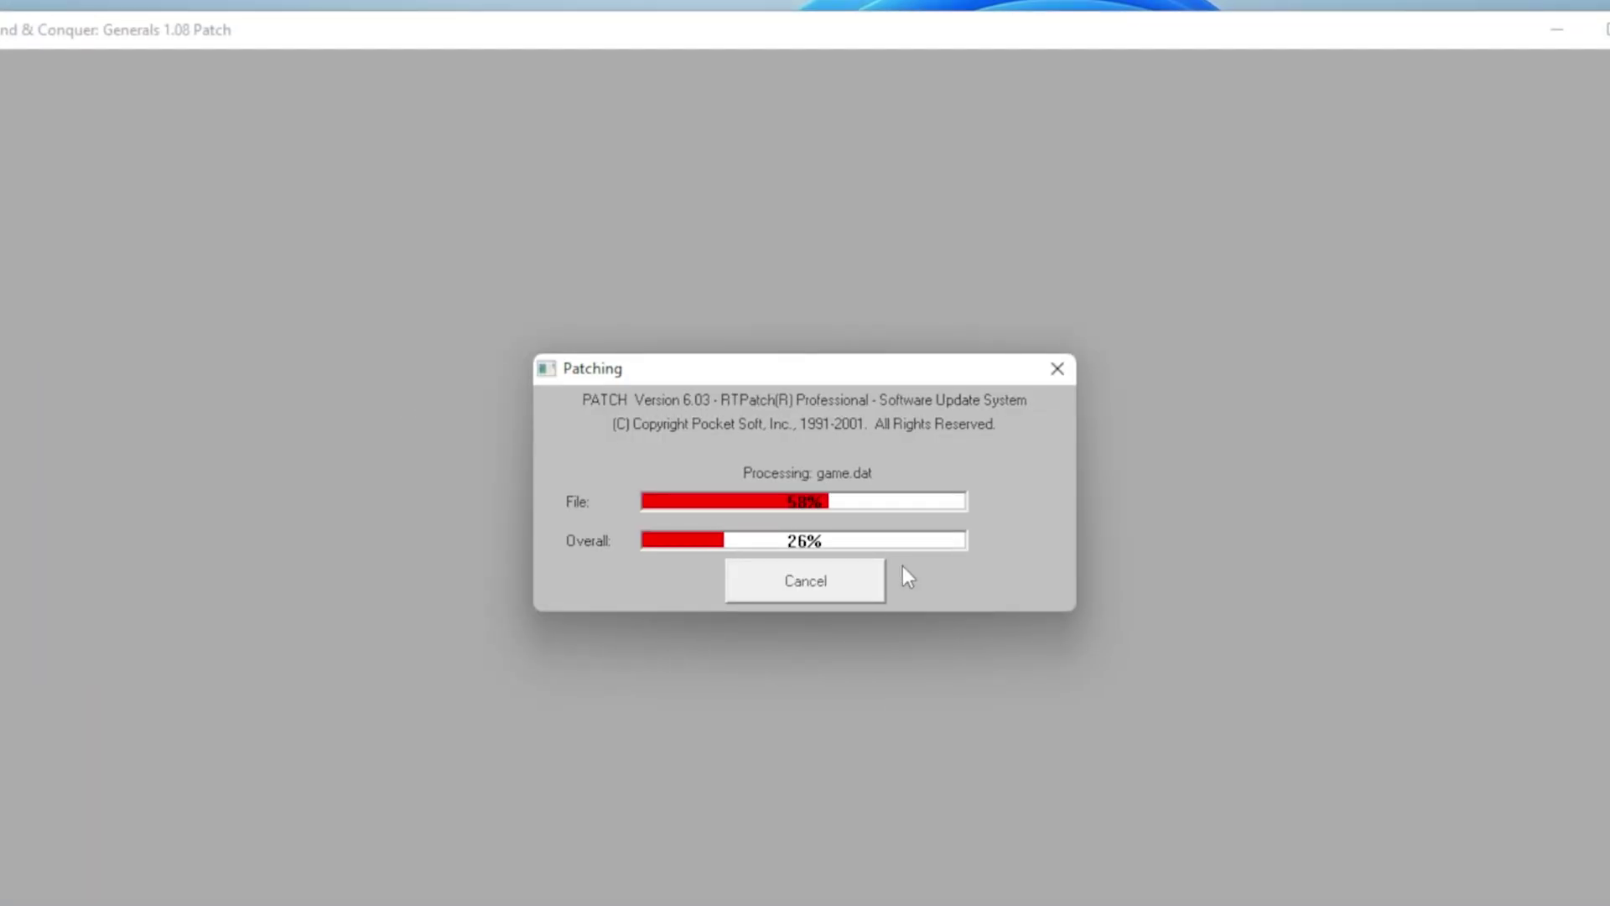
pyautogui.click(904, 574)
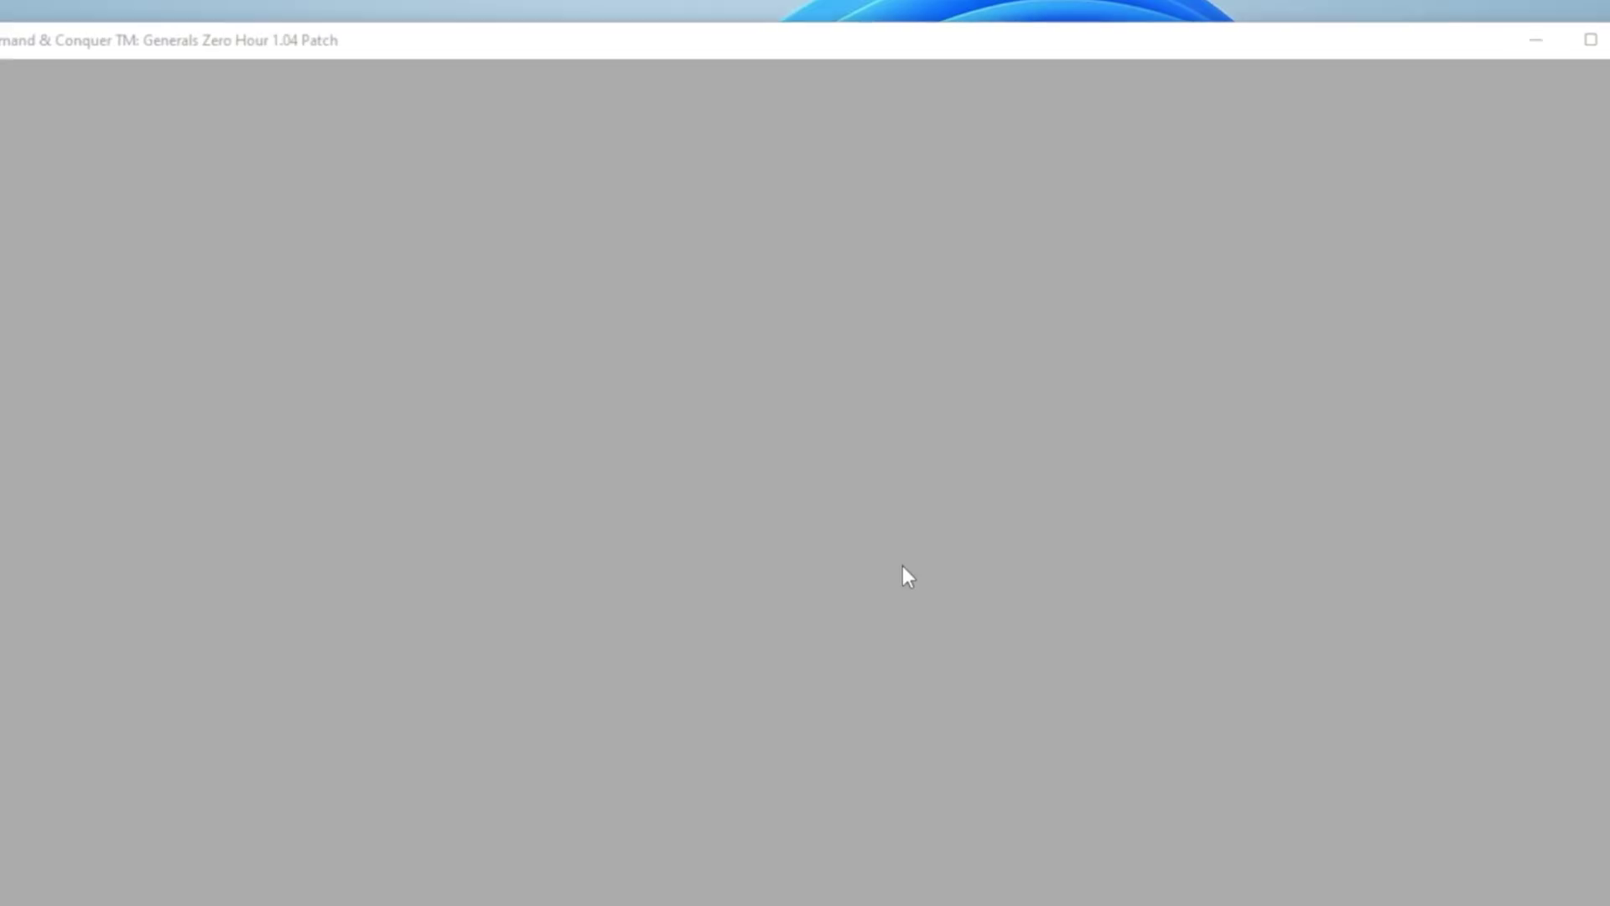
pyautogui.click(904, 574)
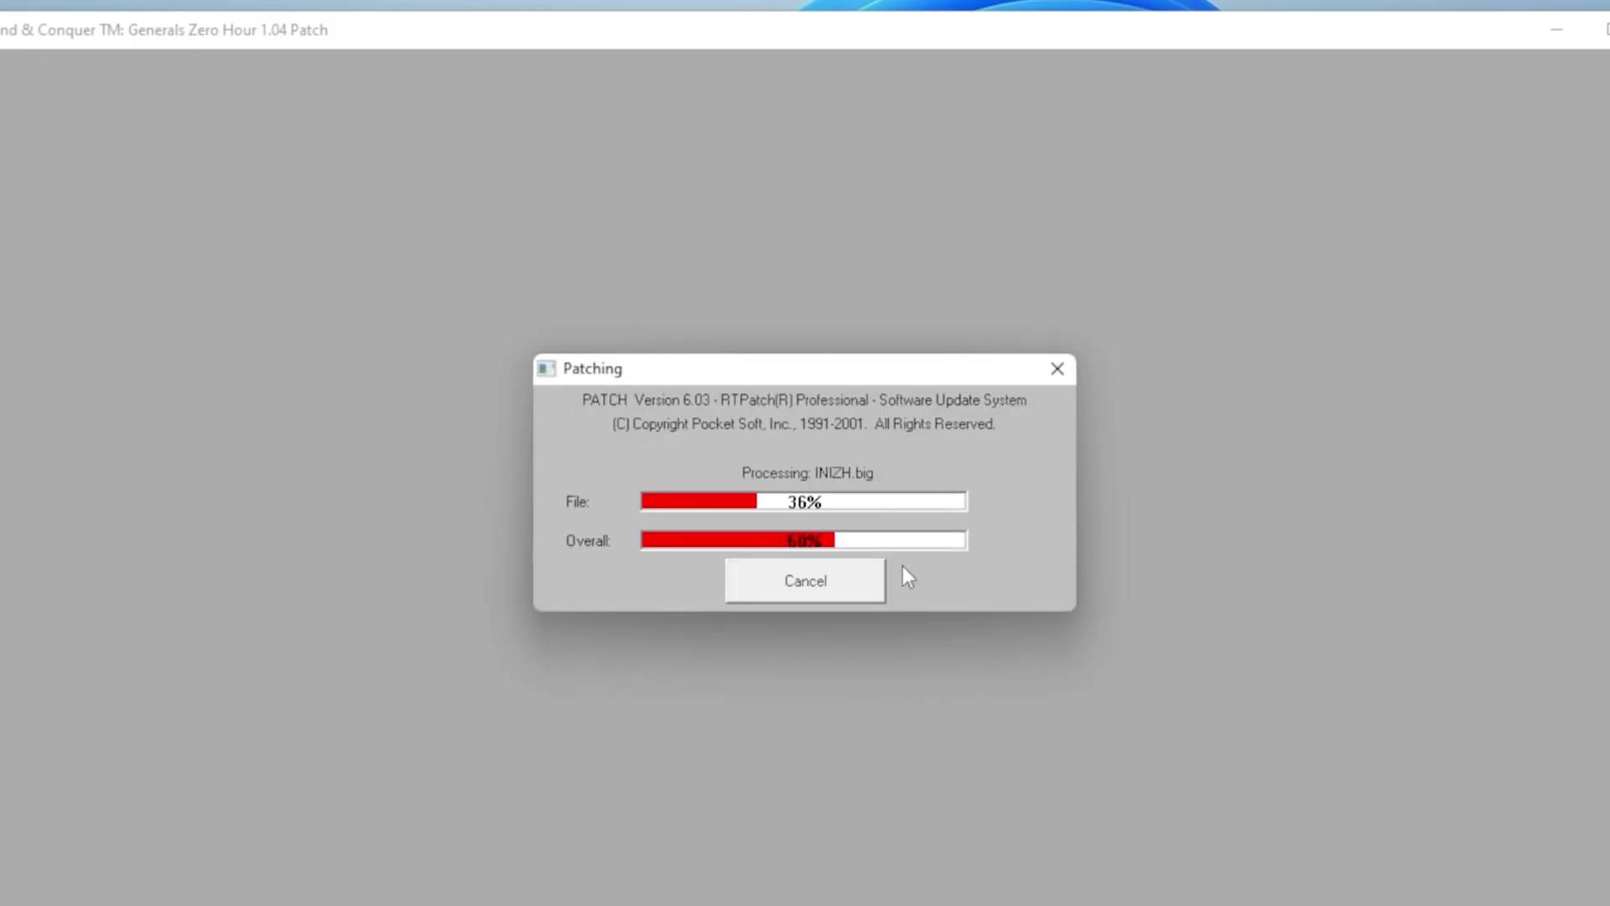
pyautogui.click(902, 567)
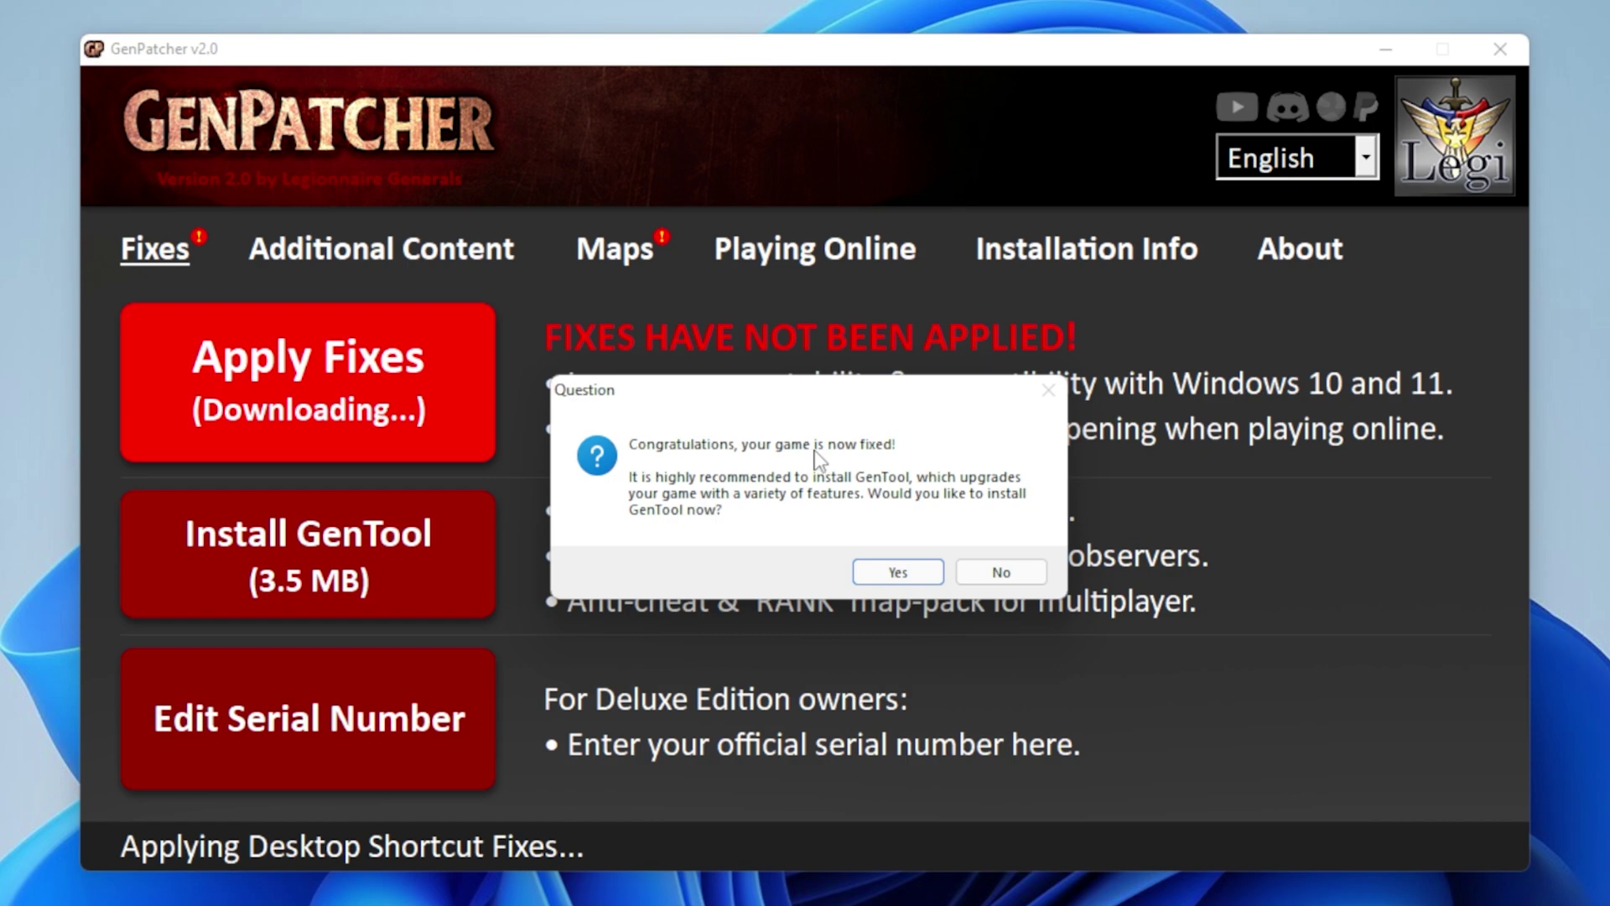
pyautogui.click(898, 573)
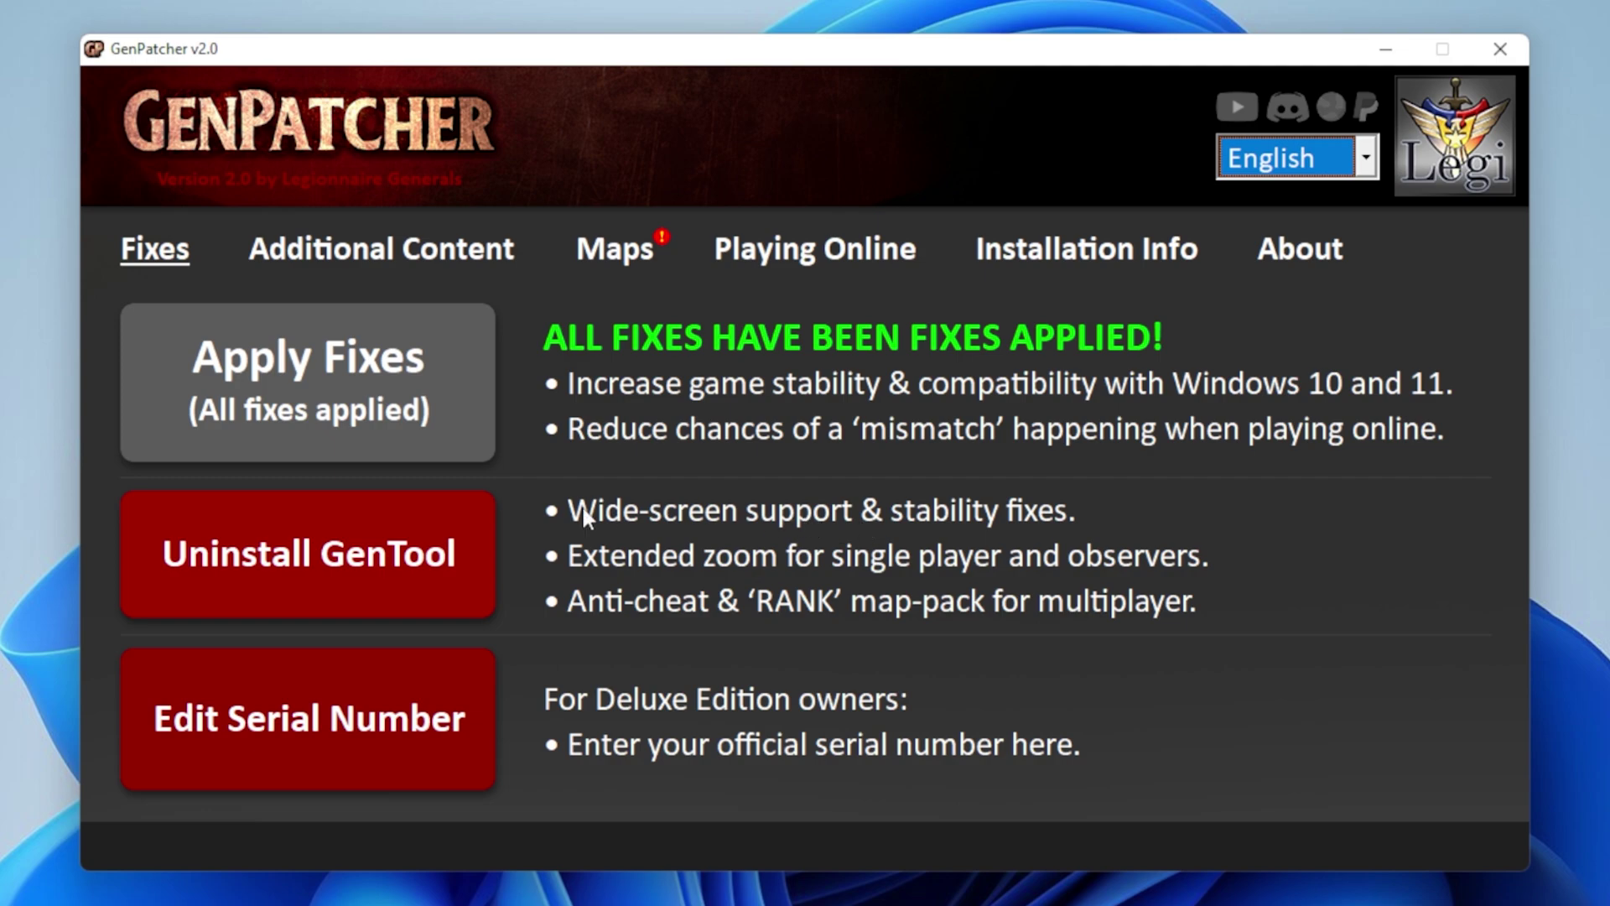
# Step: View the serial numbers, cancel without edits, and go to the Additional Content page
pyautogui.click(267, 673)
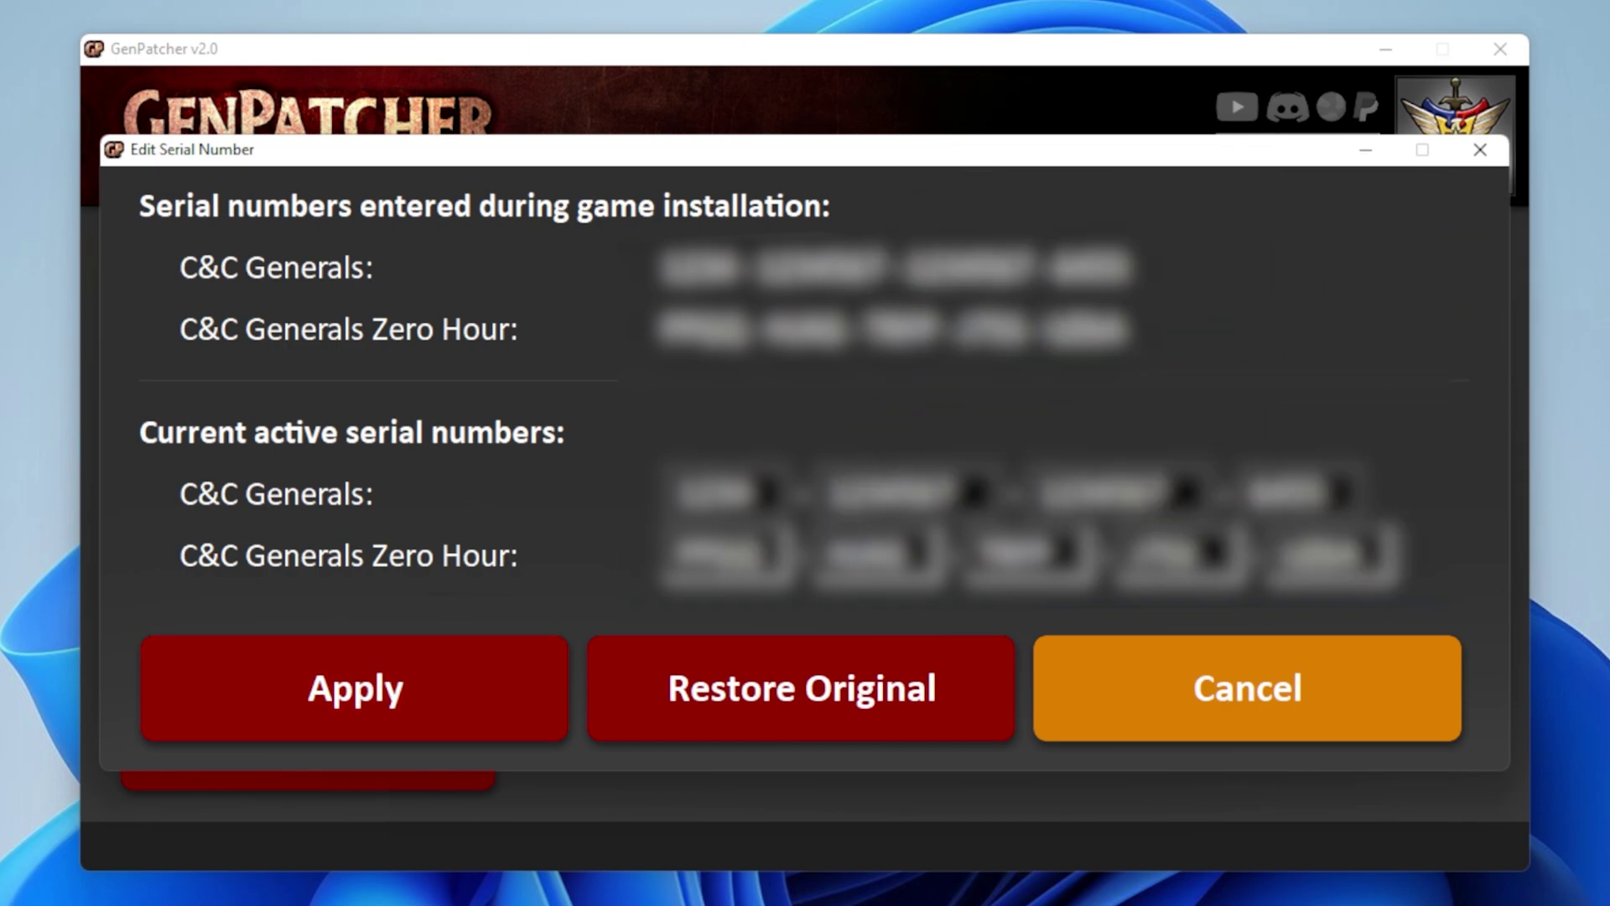
pyautogui.click(1284, 708)
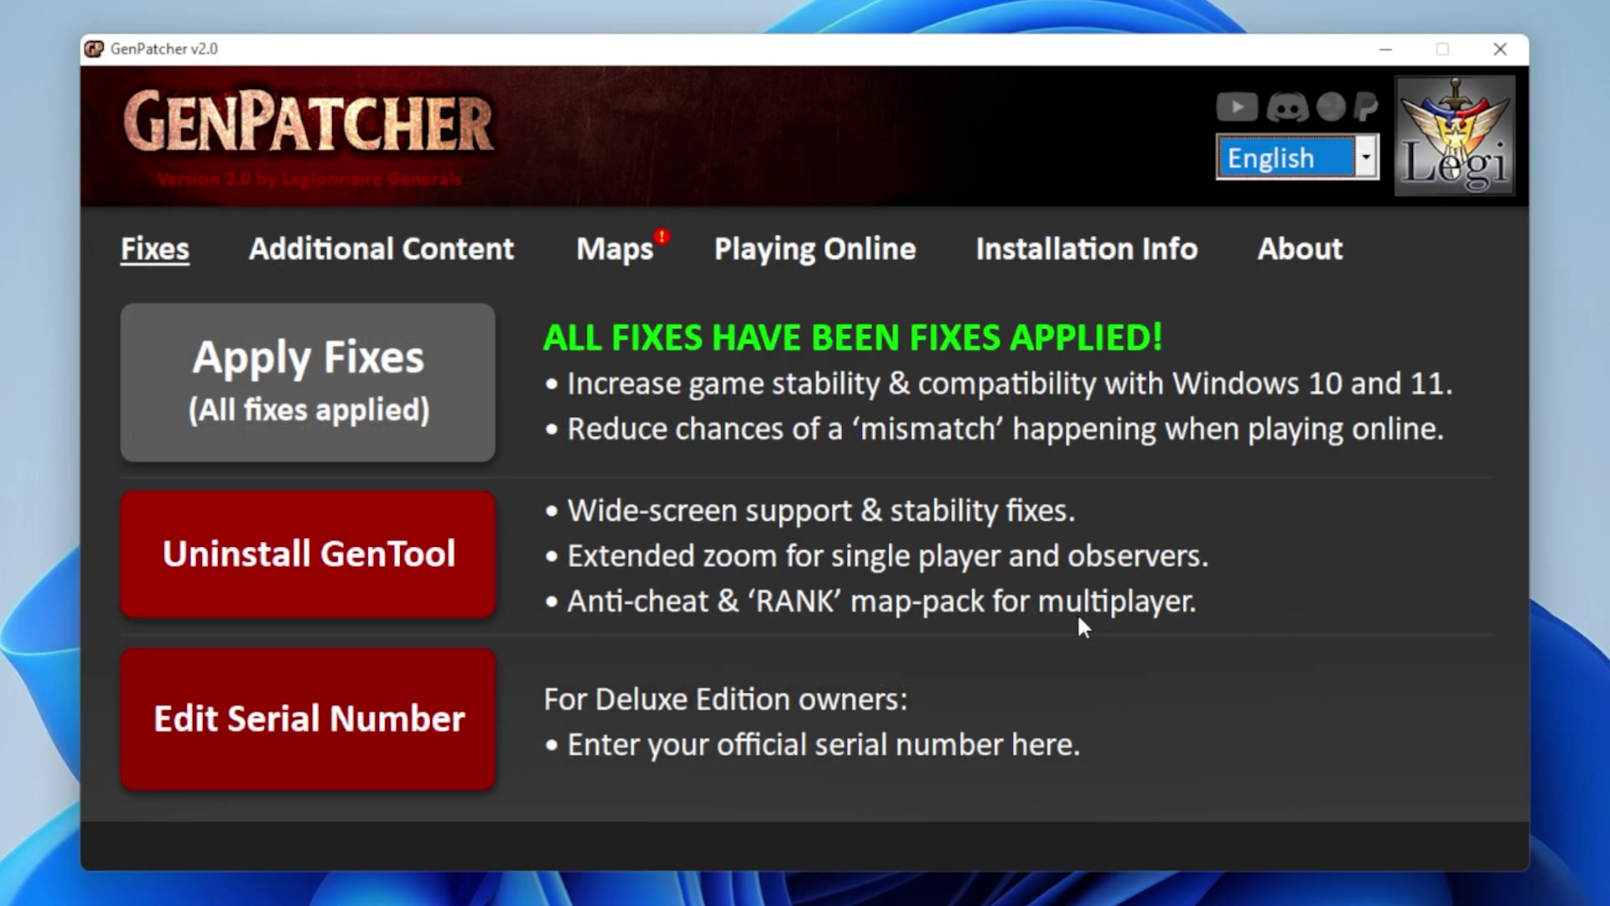
pyautogui.click(376, 253)
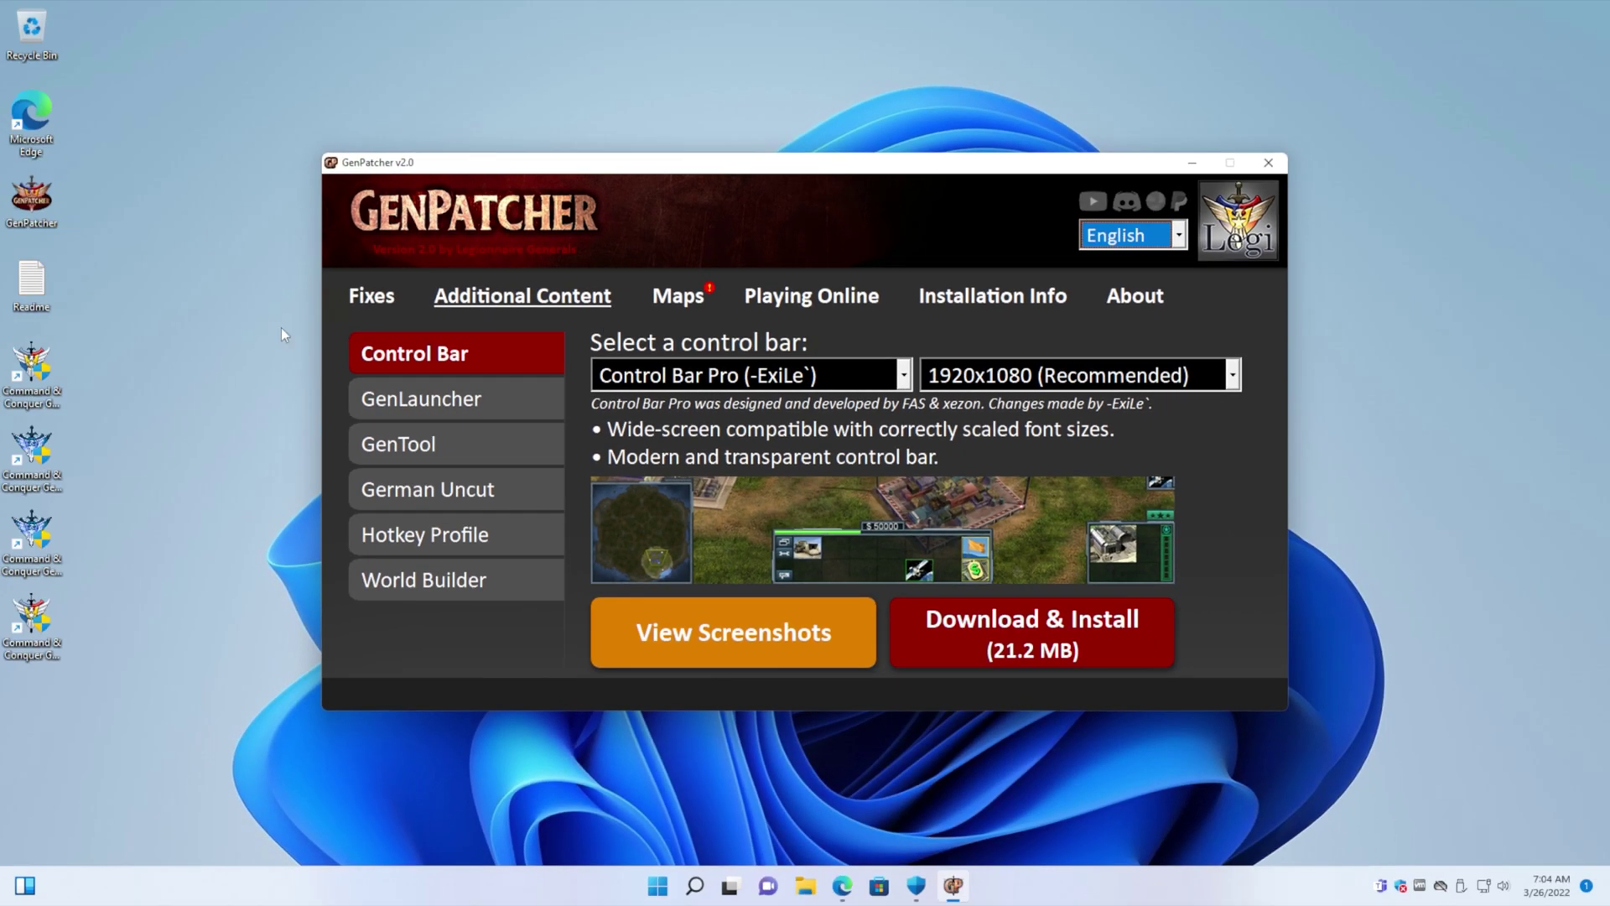
pyautogui.click(733, 641)
pyautogui.click(741, 647)
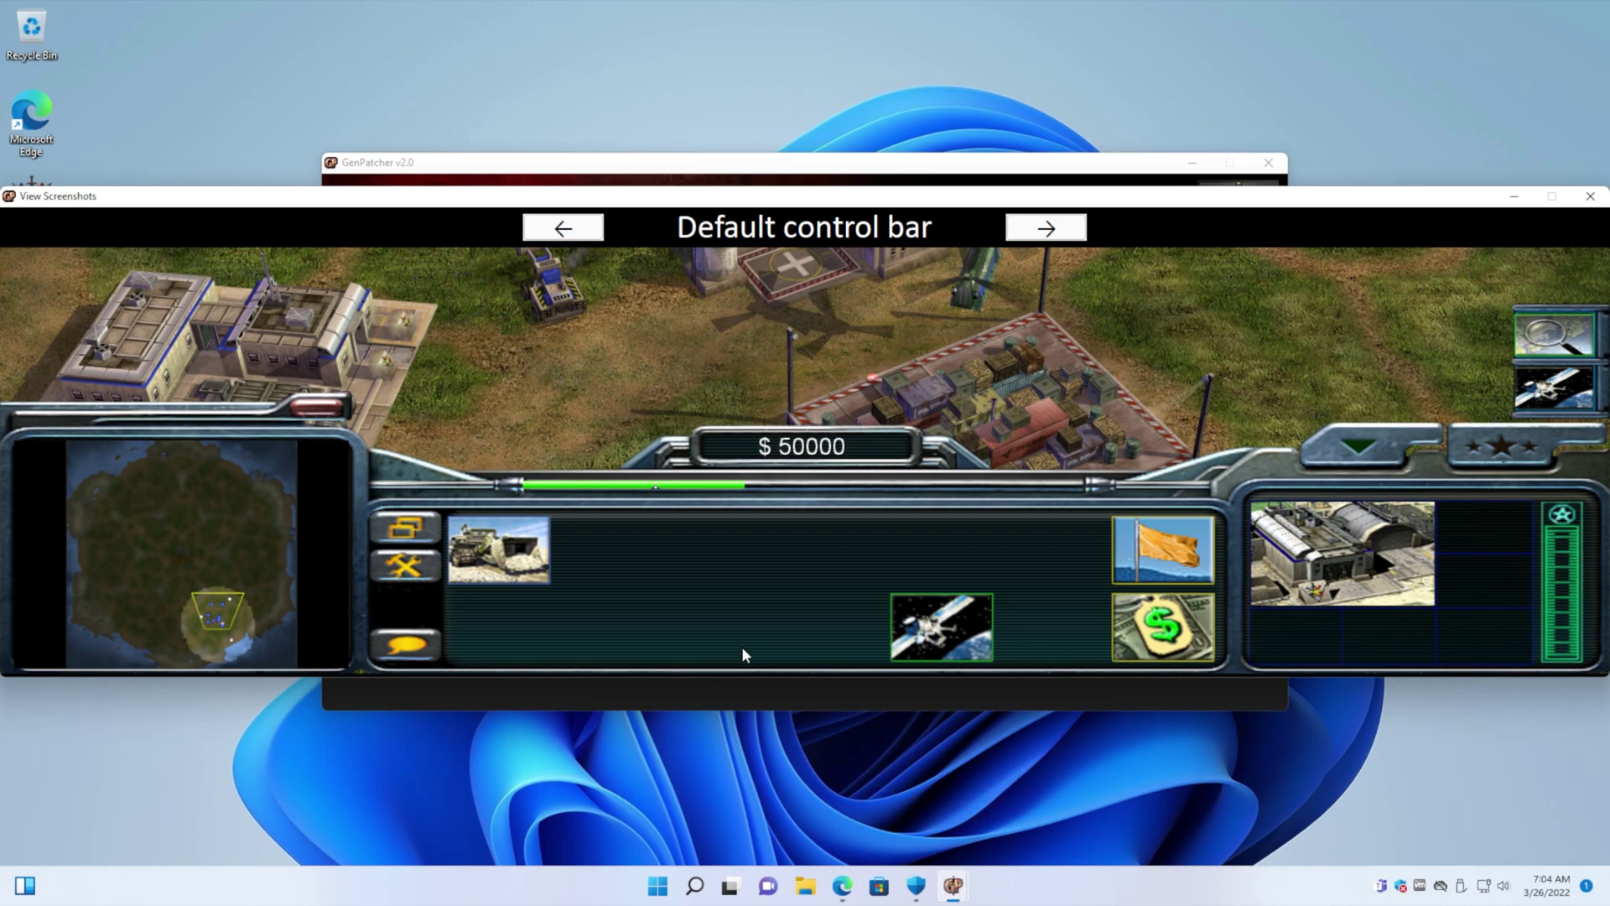
pyautogui.click(1041, 225)
pyautogui.click(1051, 228)
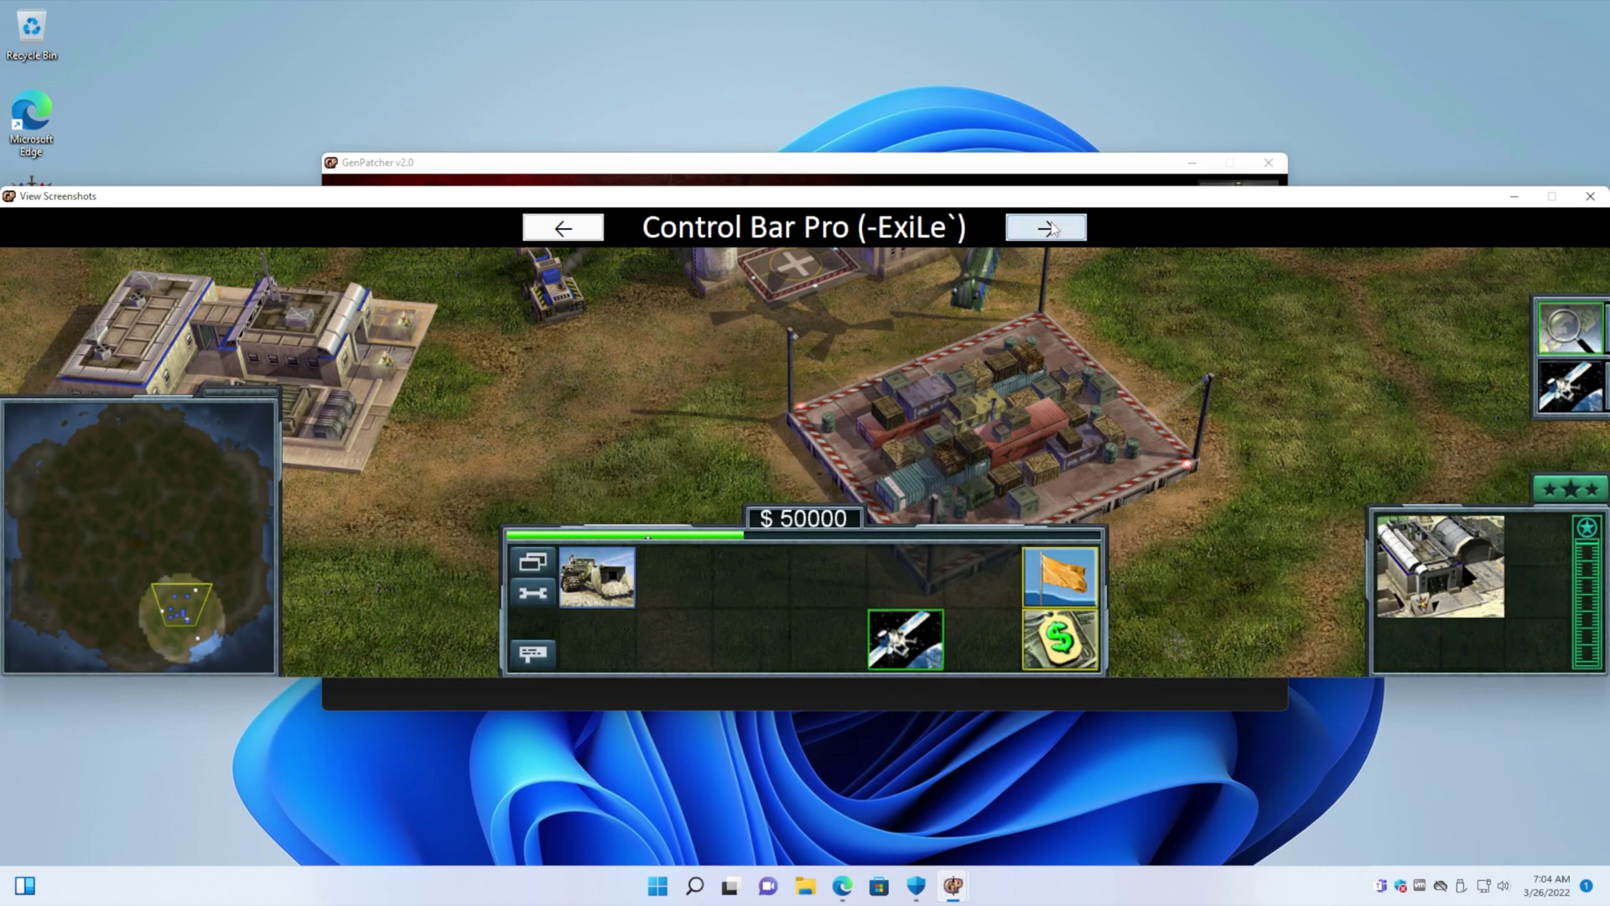
pyautogui.click(1051, 228)
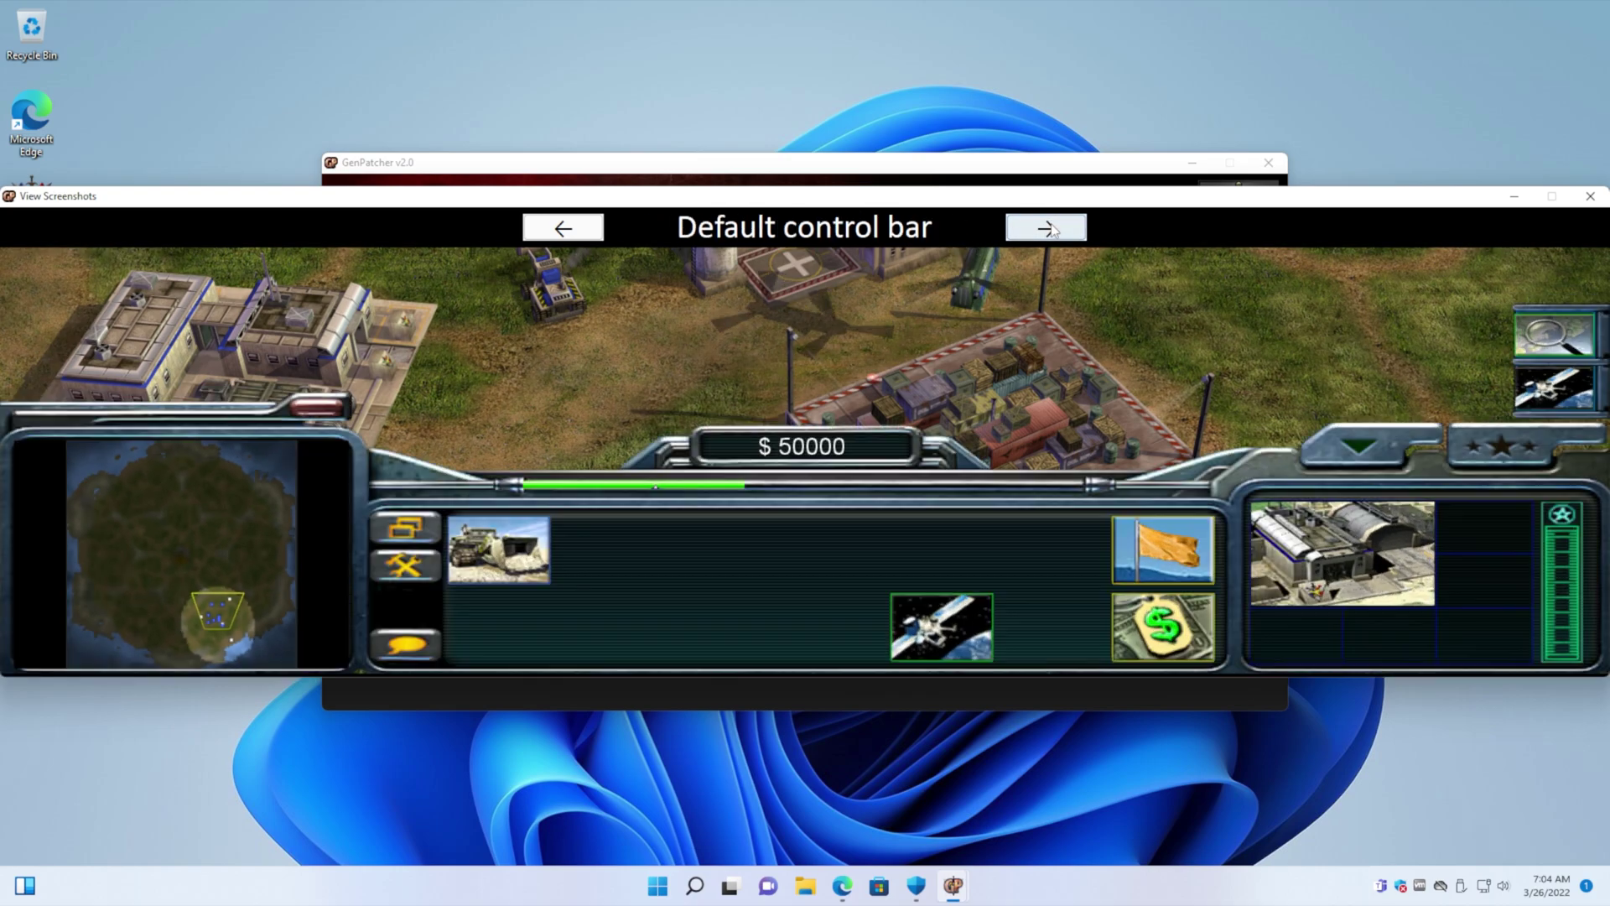
pyautogui.click(1591, 200)
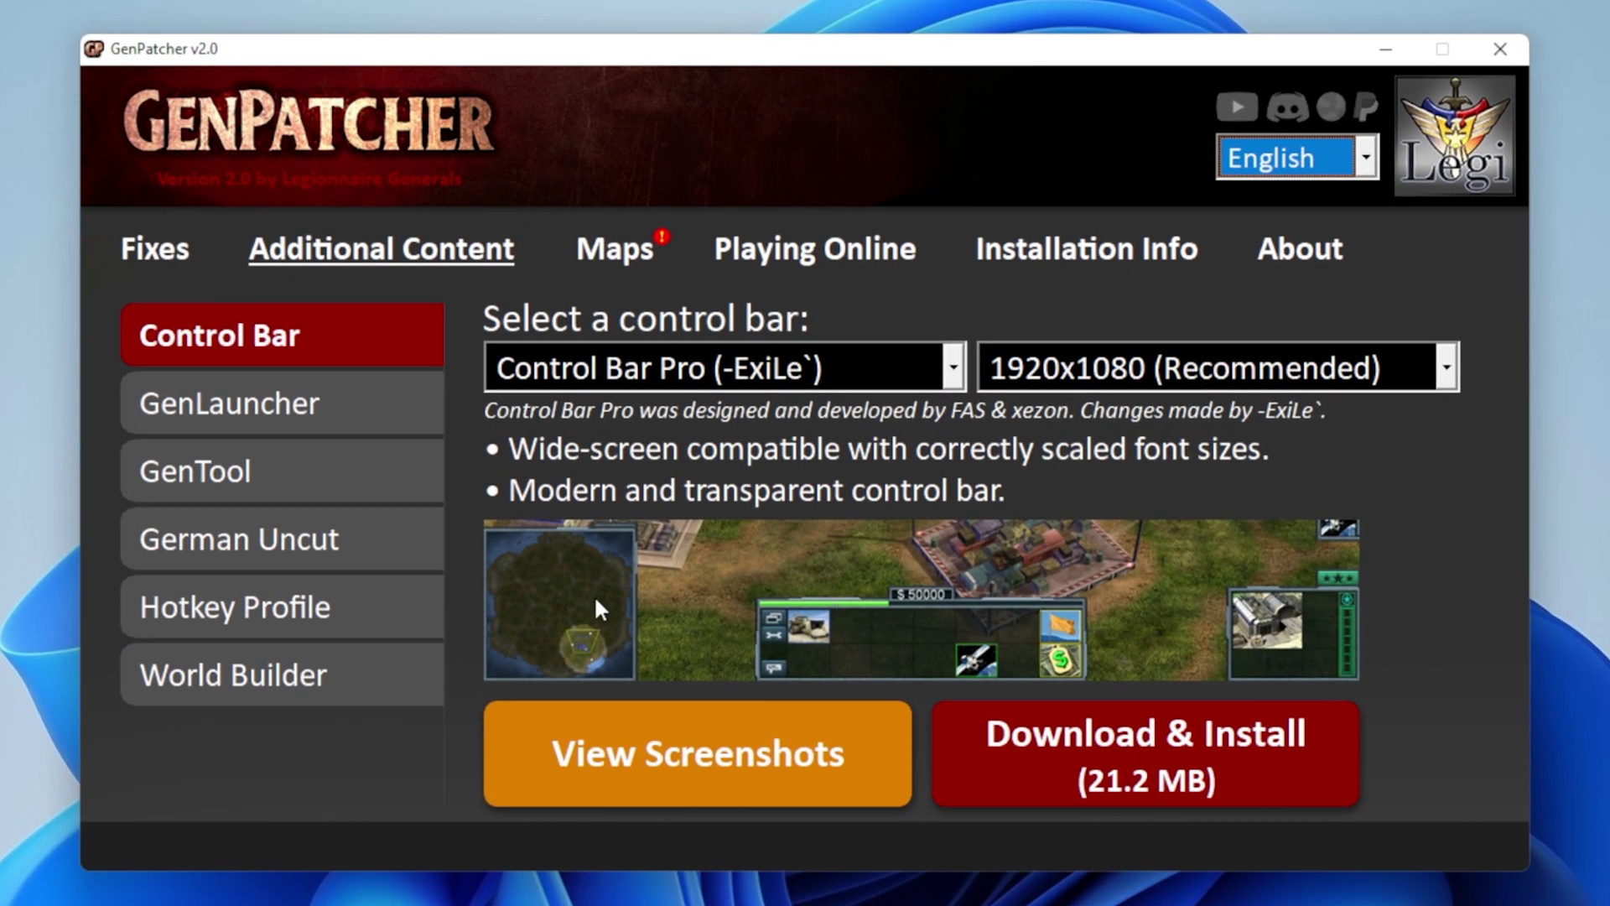
pyautogui.click(317, 403)
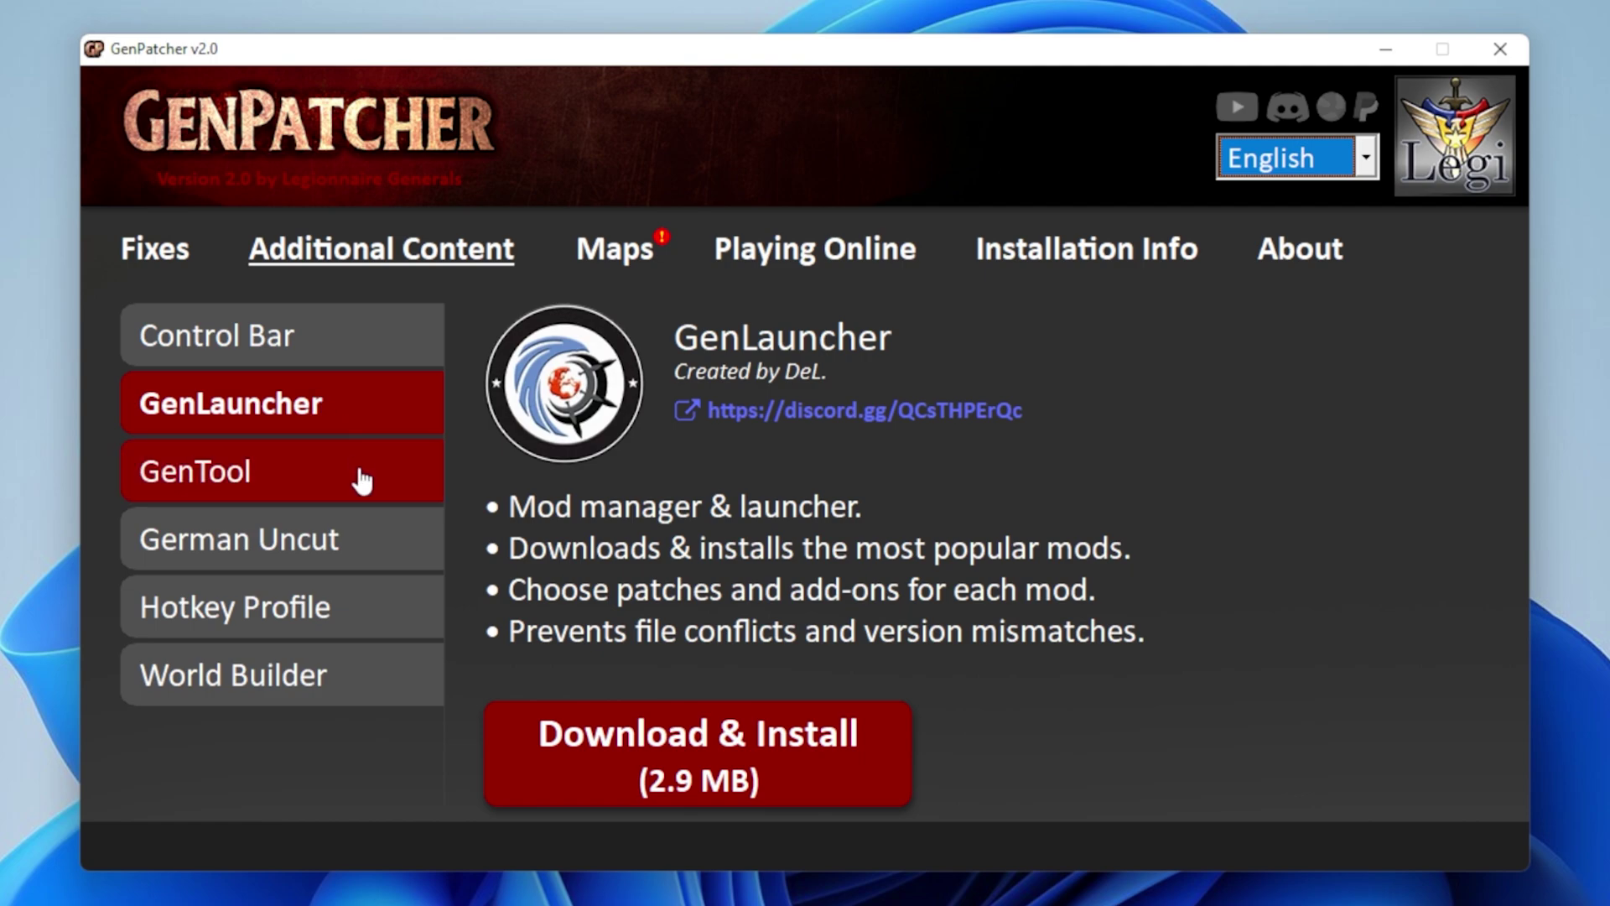
pyautogui.click(348, 501)
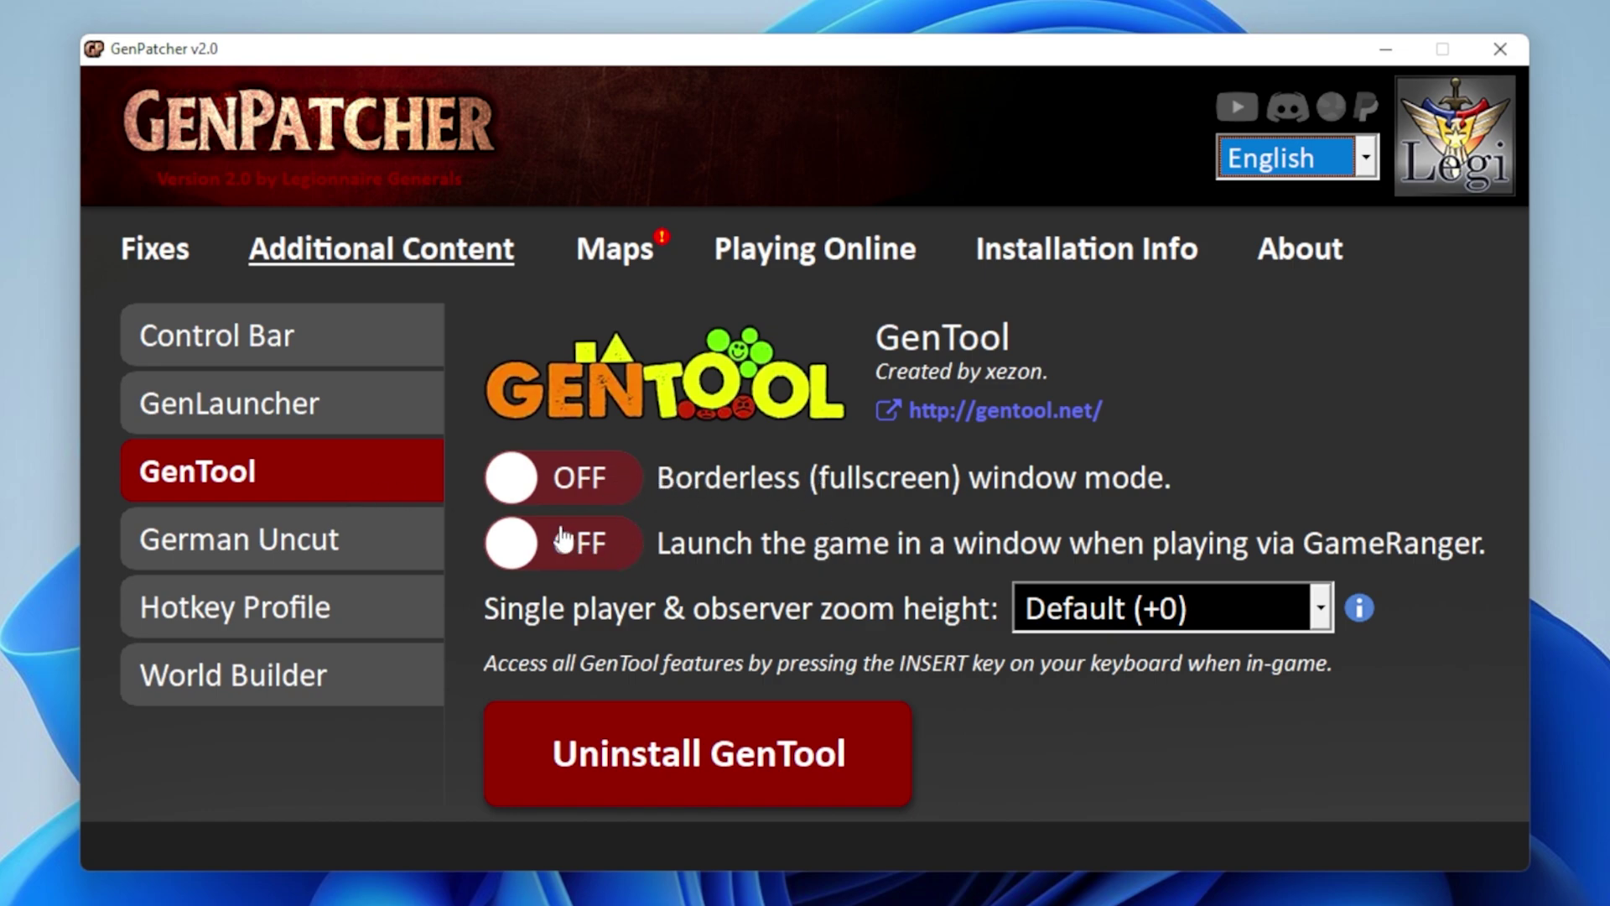
pyautogui.click(366, 610)
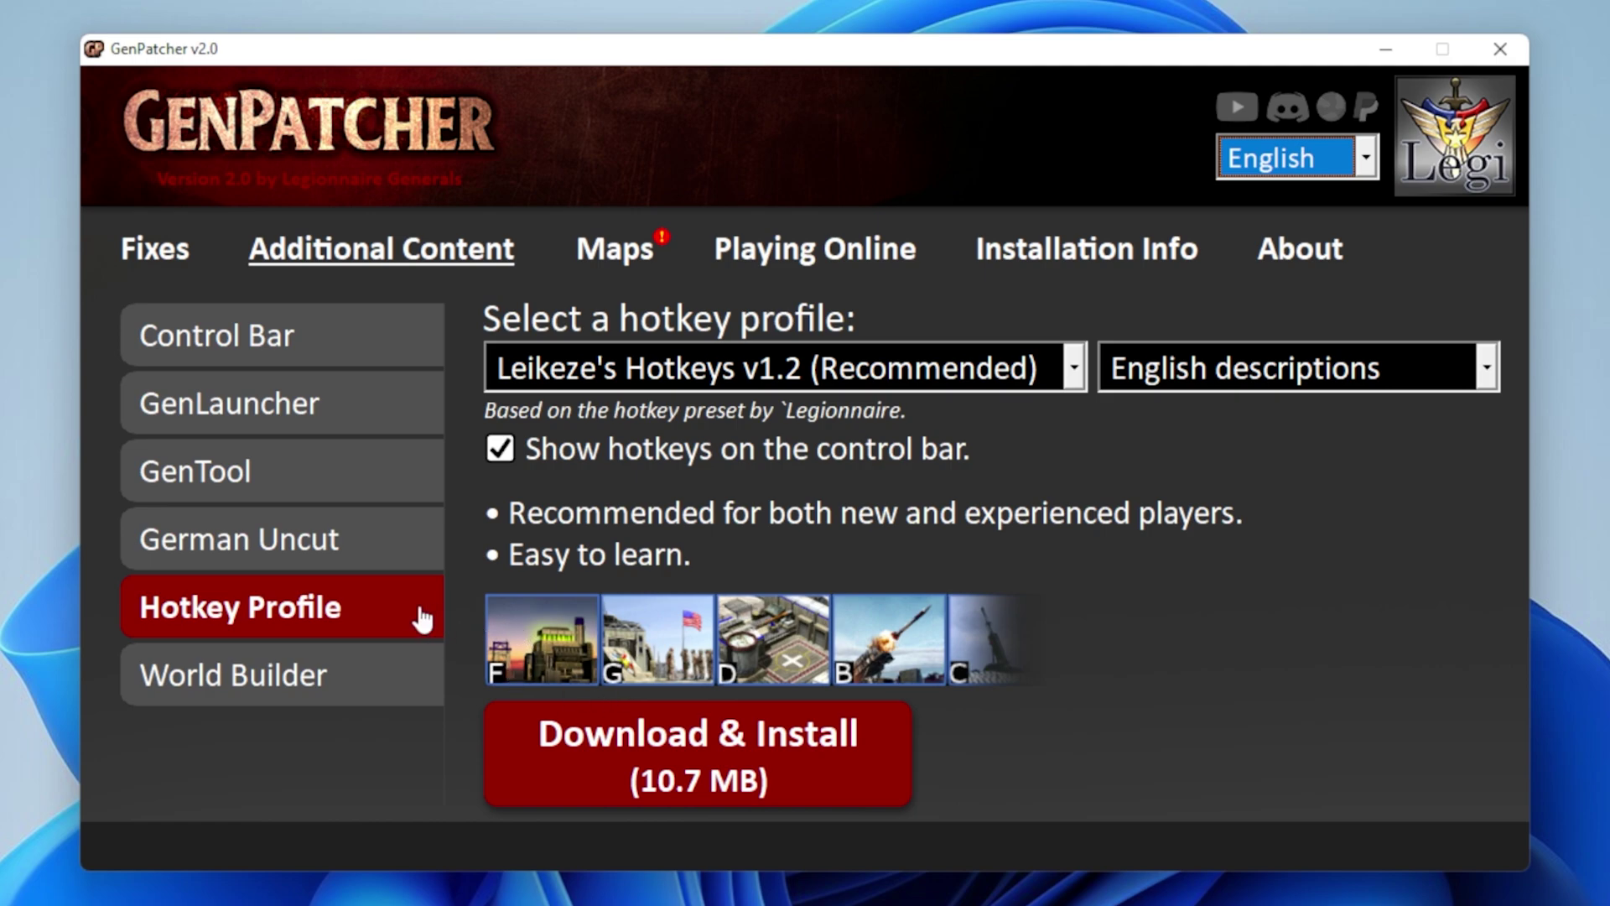
pyautogui.click(229, 681)
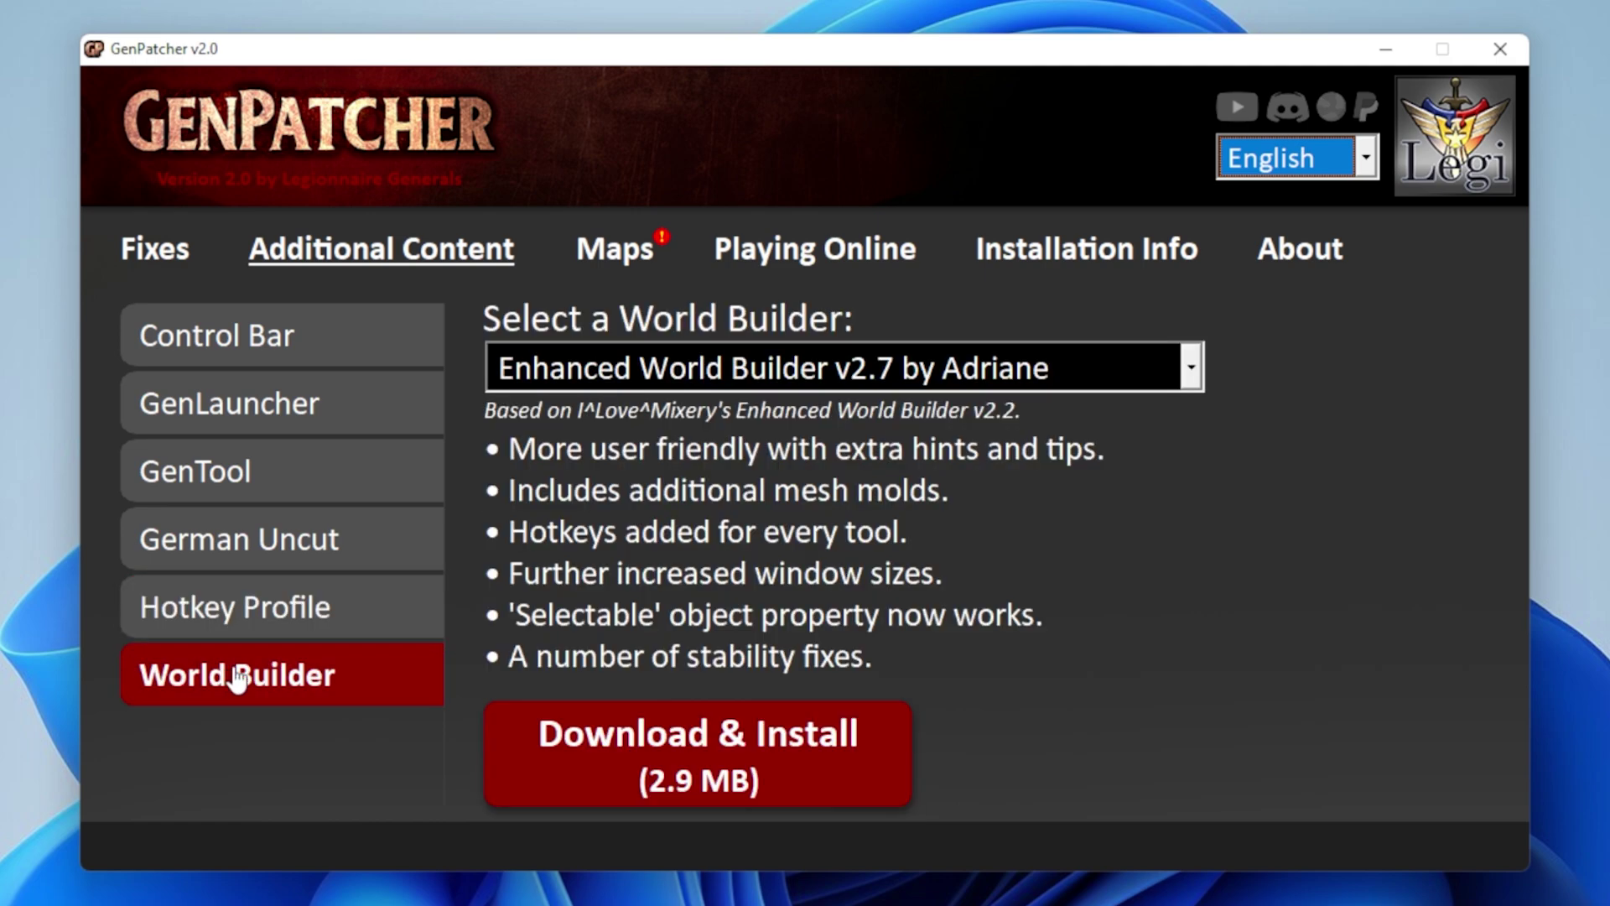
pyautogui.click(295, 546)
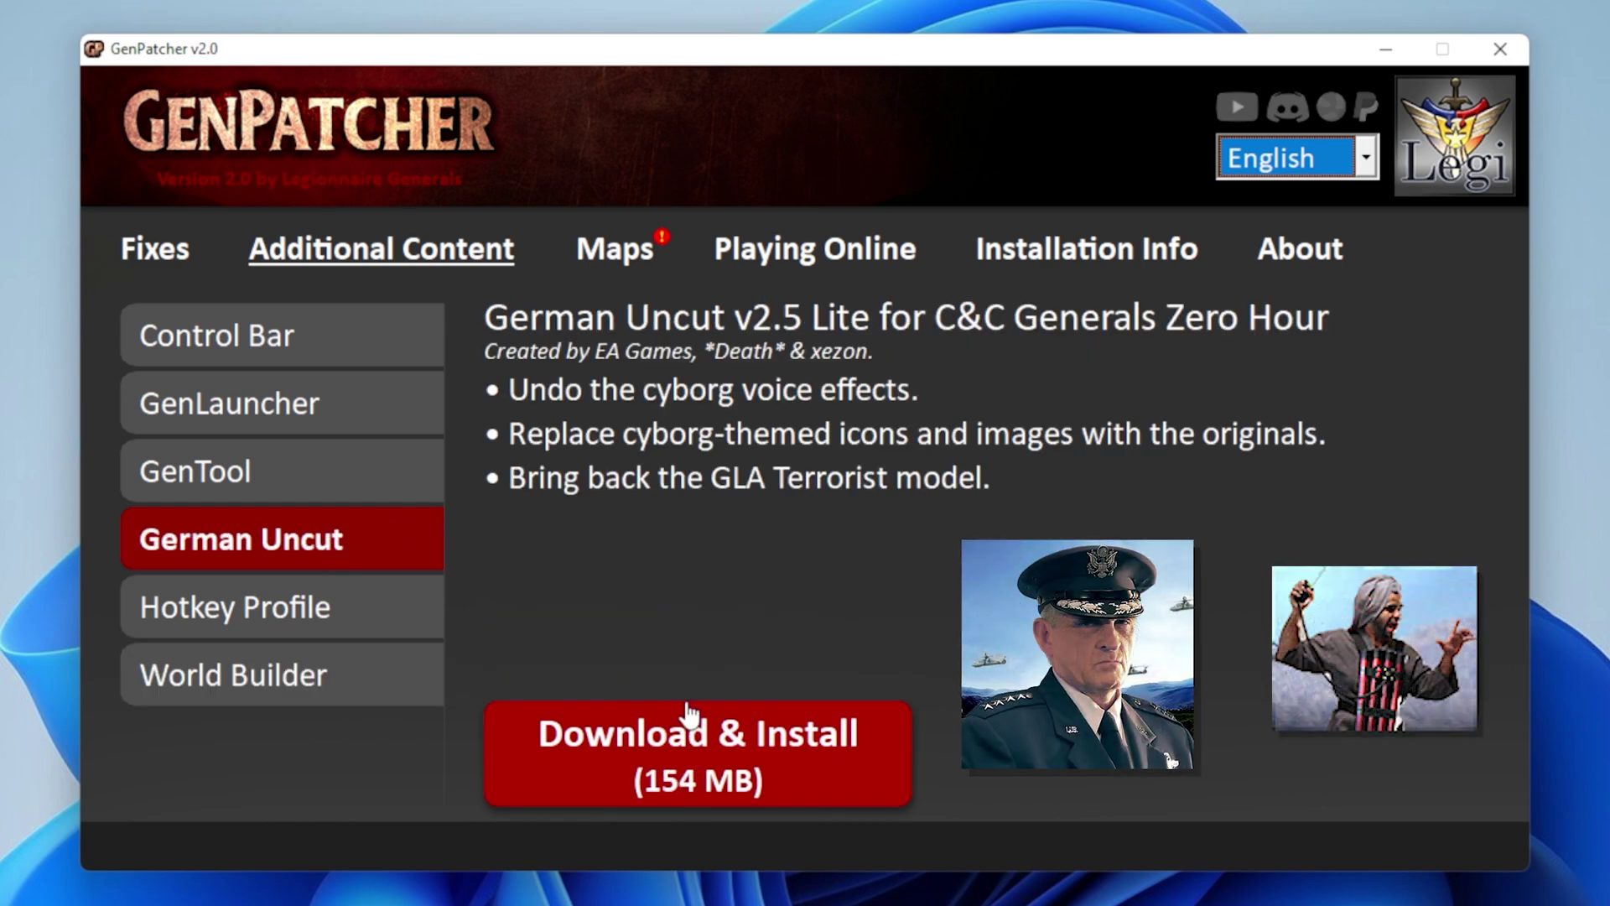
pyautogui.click(406, 340)
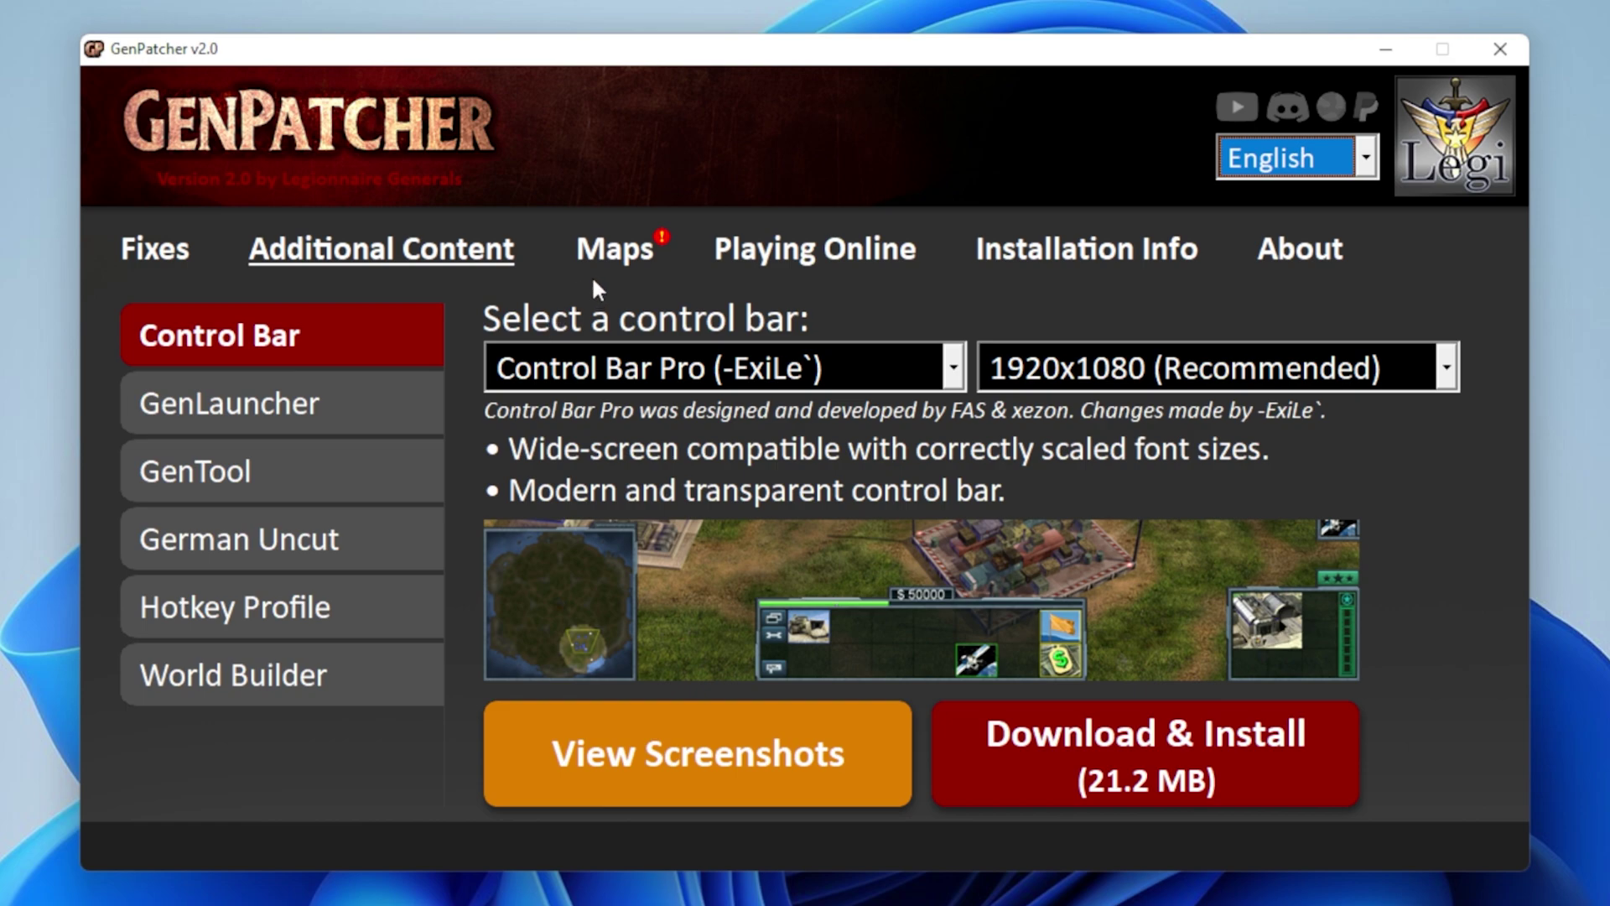
# Step: Open the Maps page and check the info for the four community map pack categories (61.7 MB)
pyautogui.click(627, 247)
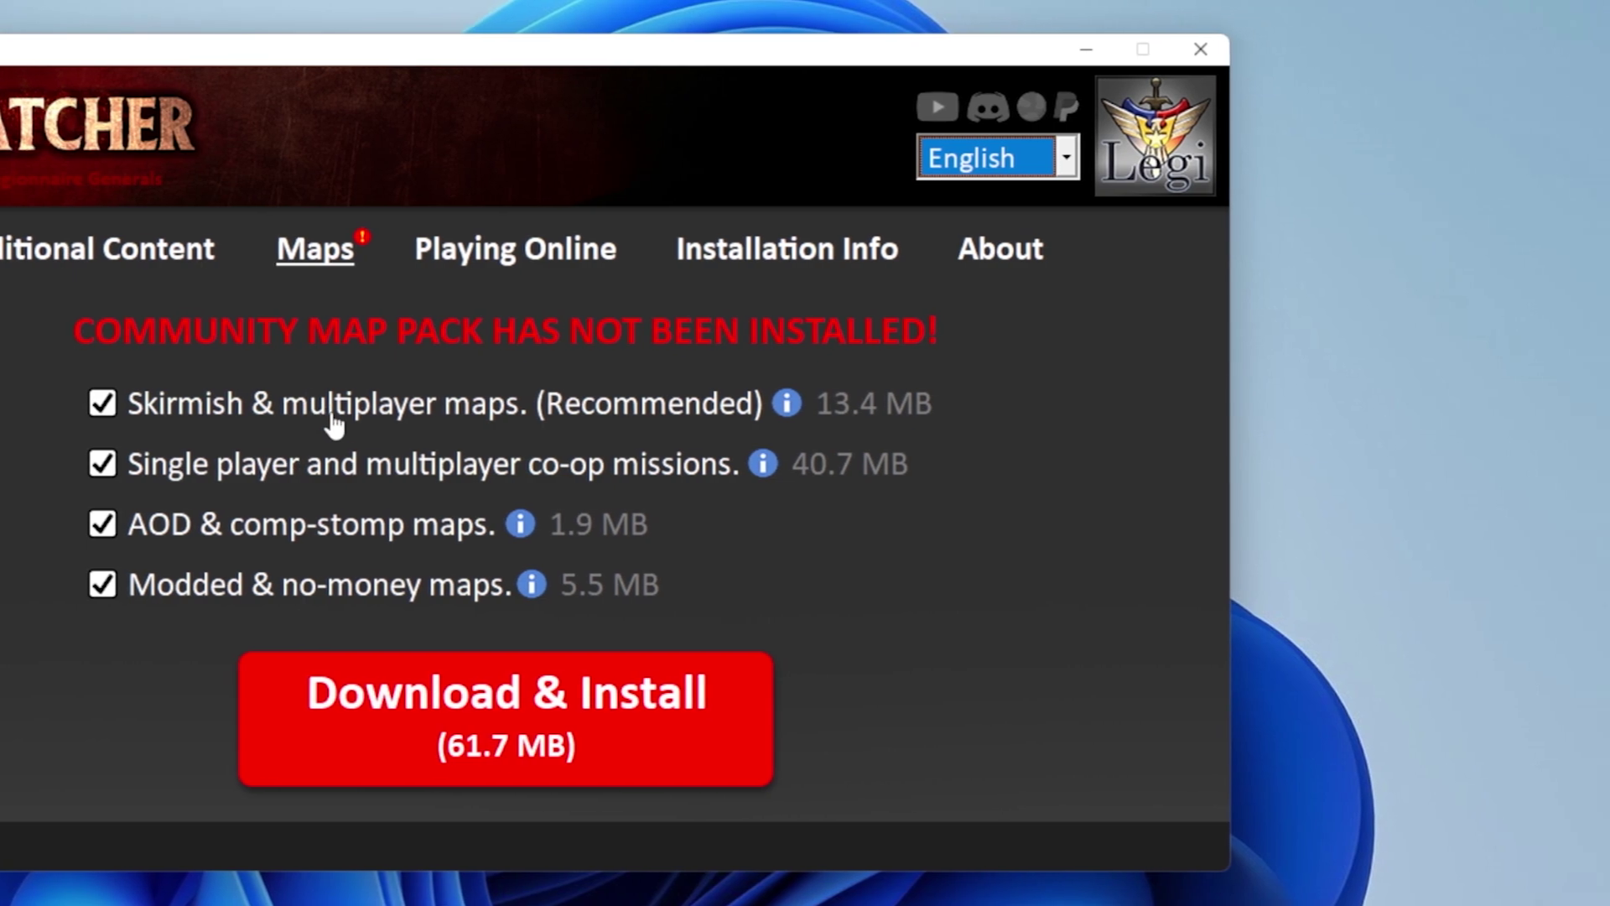
pyautogui.moveTo(725, 404)
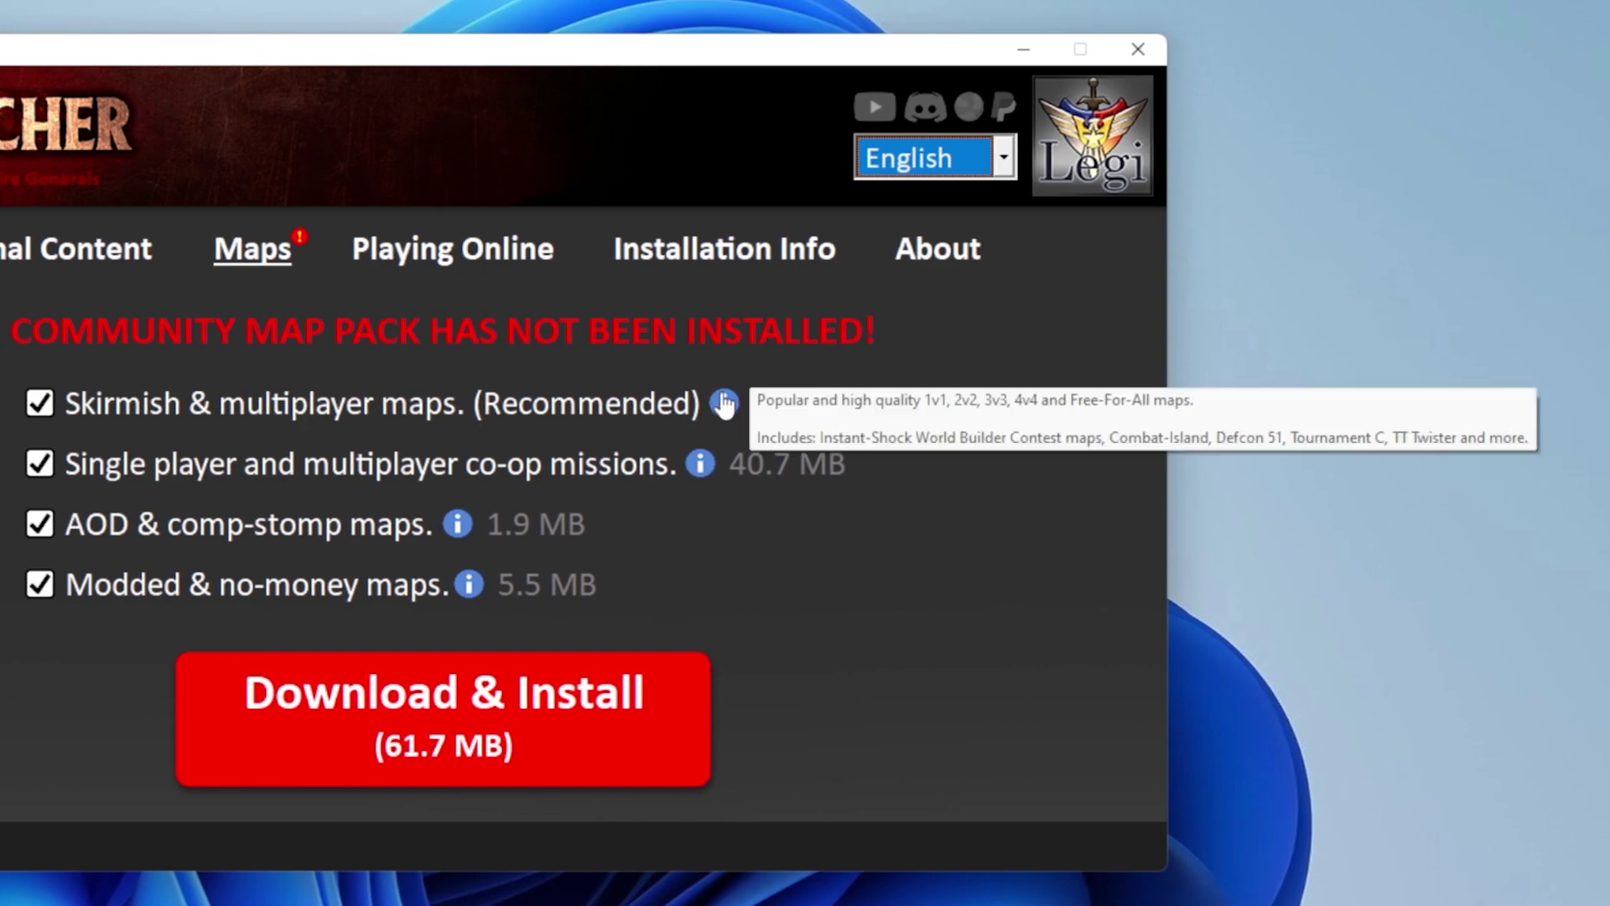
pyautogui.moveTo(706, 475)
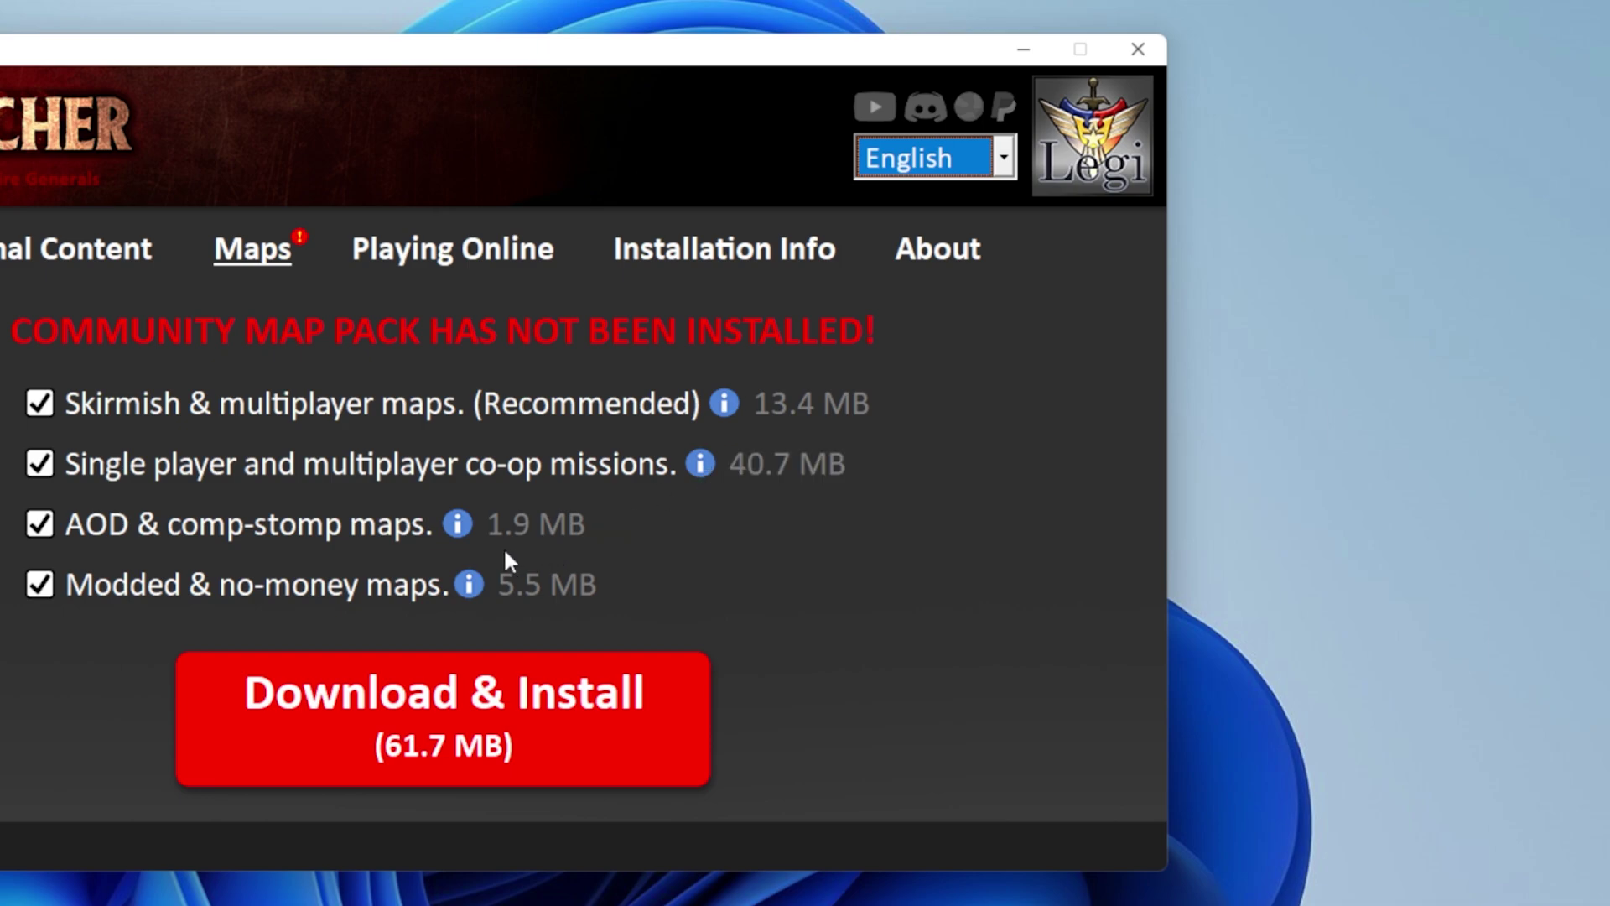
pyautogui.moveTo(457, 531)
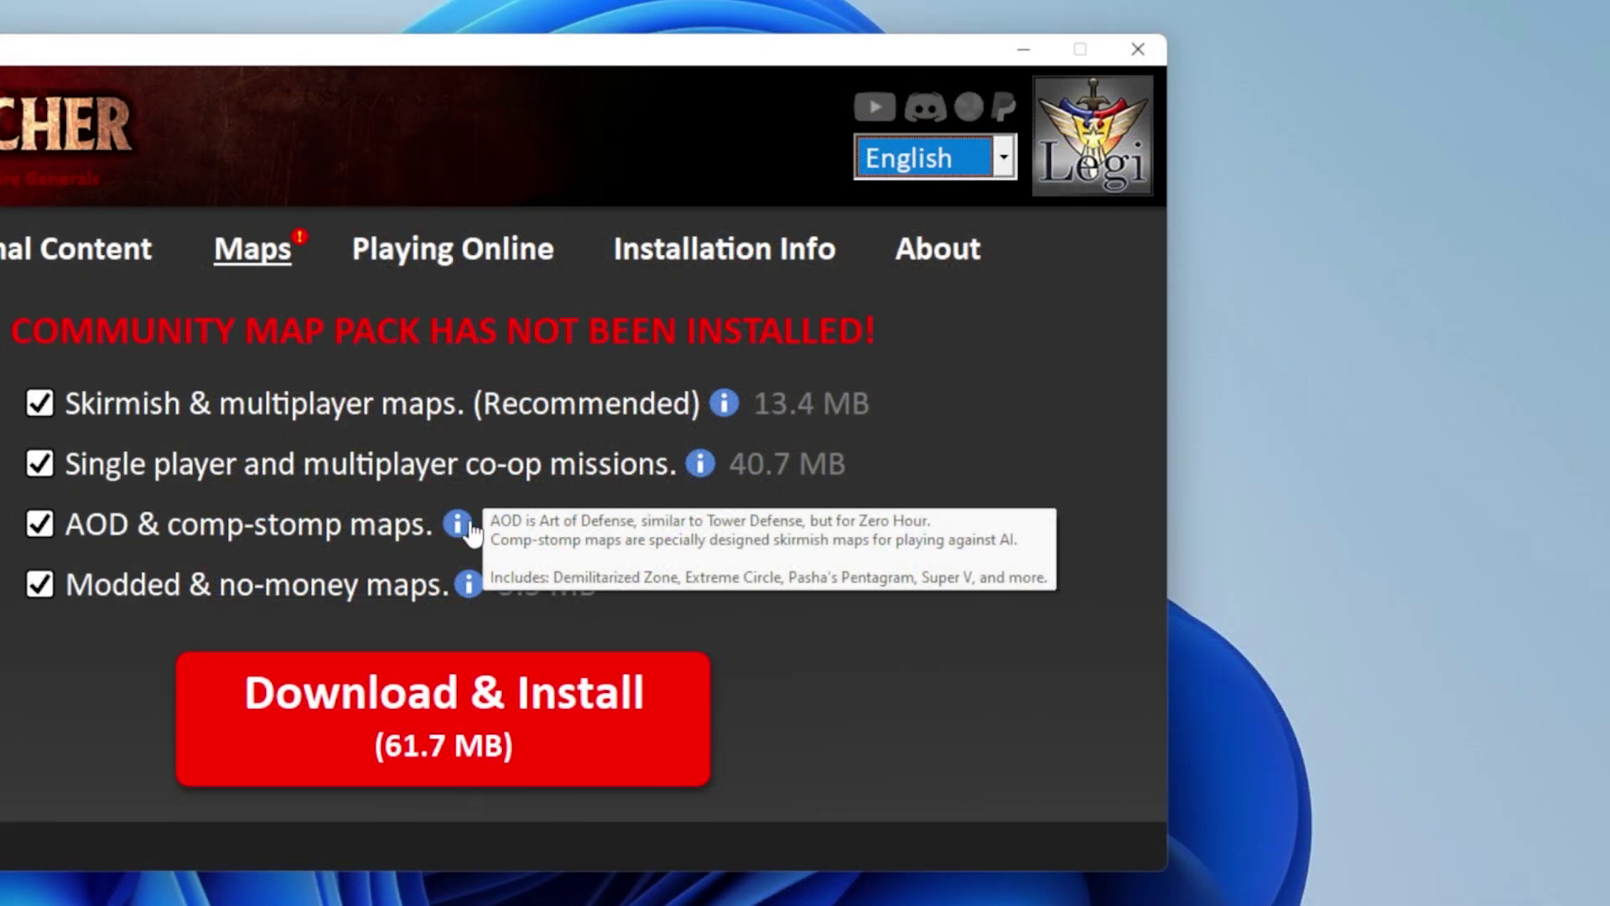
pyautogui.moveTo(468, 593)
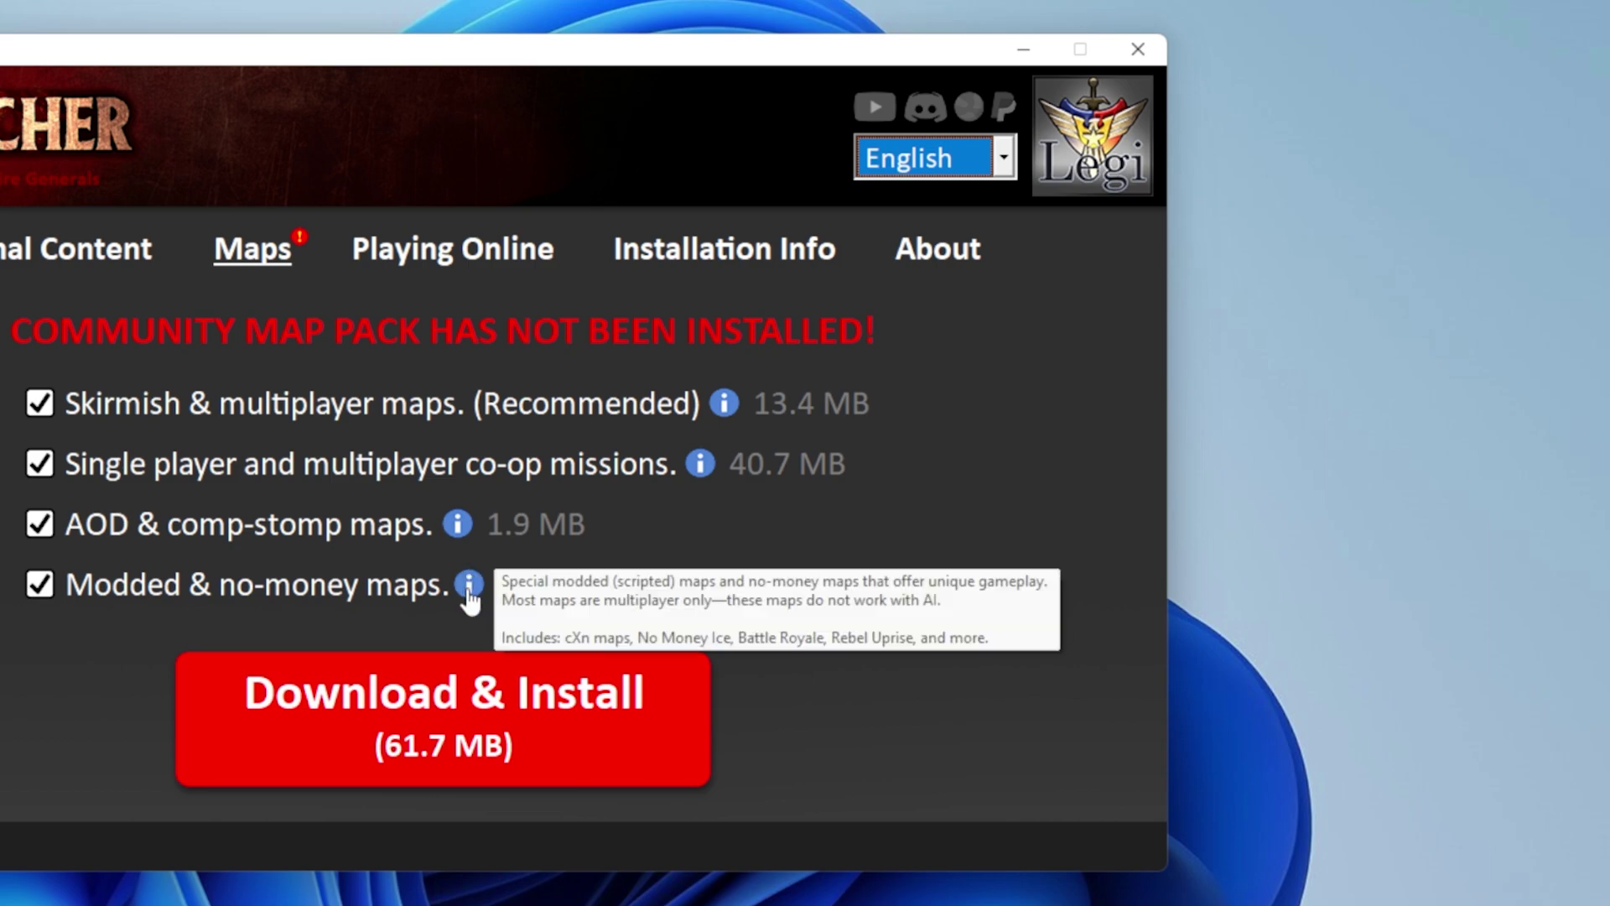